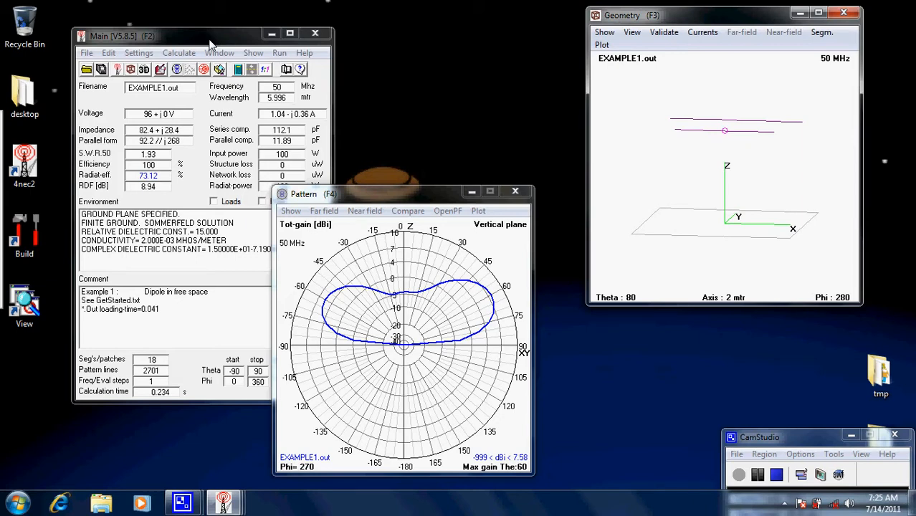
- Rotate the antenna geometry and compare the radiation pattern in the horizontal and vertical planes
left_click_drag(767, 166, 736, 190)
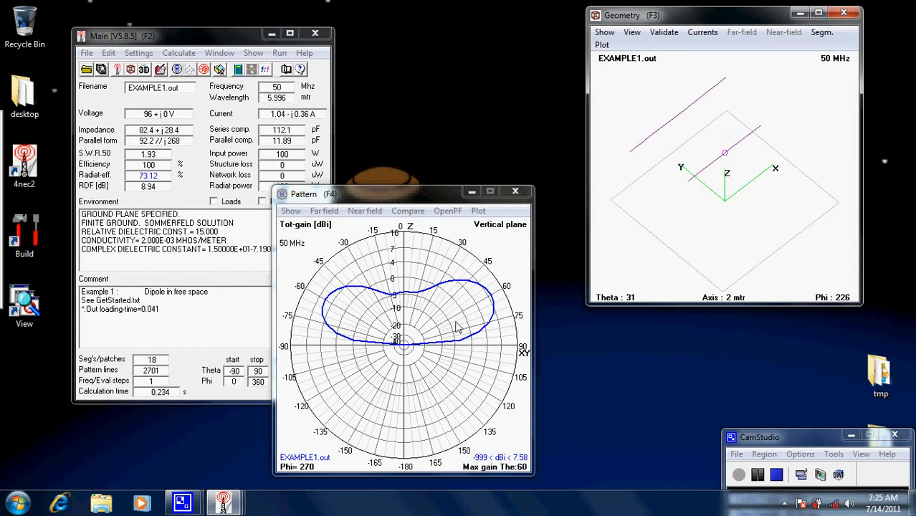
left_click(424, 347)
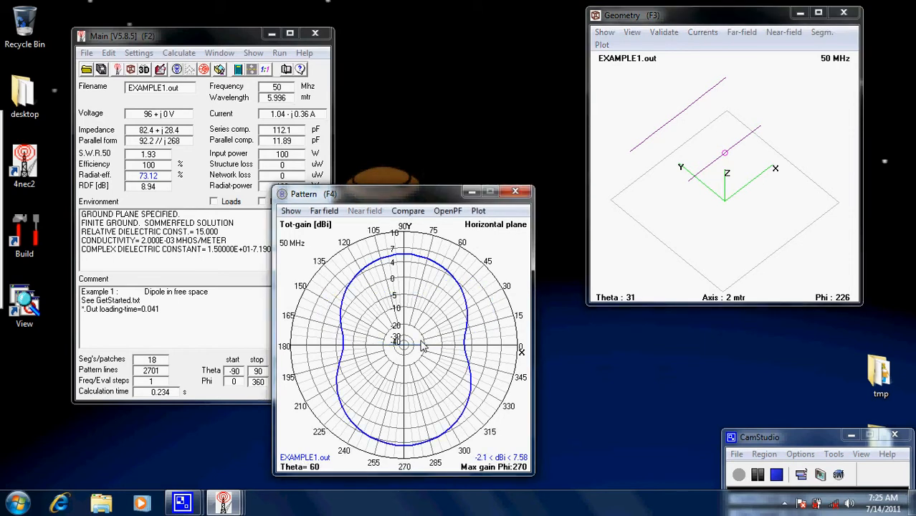
left_click(424, 347)
left_click(424, 347)
left_click(383, 330)
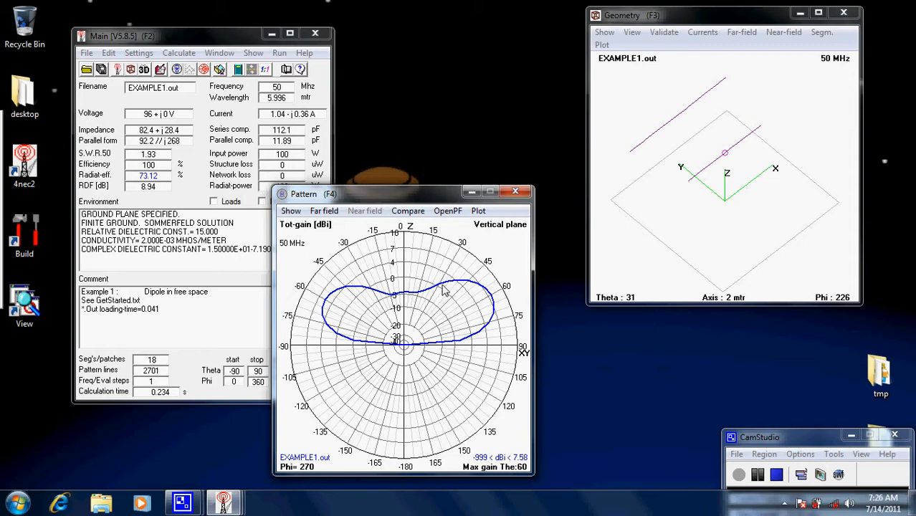
- Open the EXAMPLE1 antenna file in the NEC editor at its wire geometry and move the editor window slightly
left_click(188, 40)
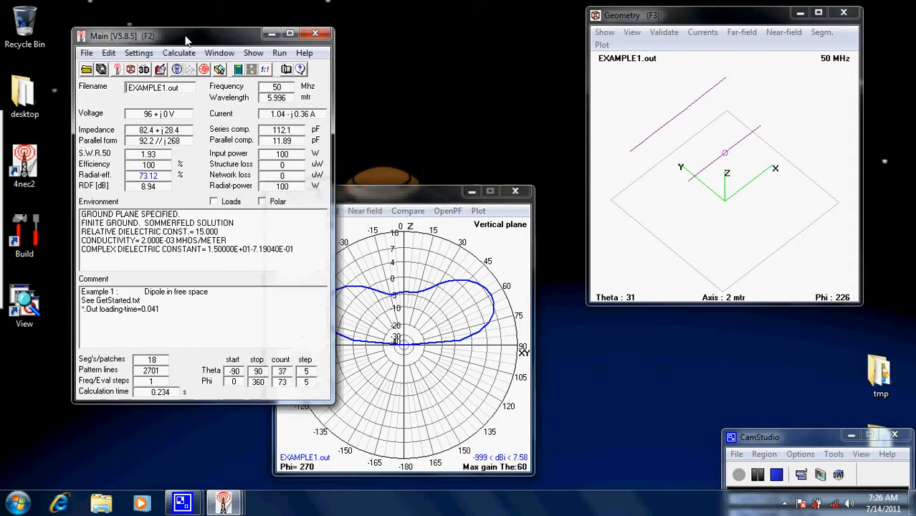
left_click(179, 53)
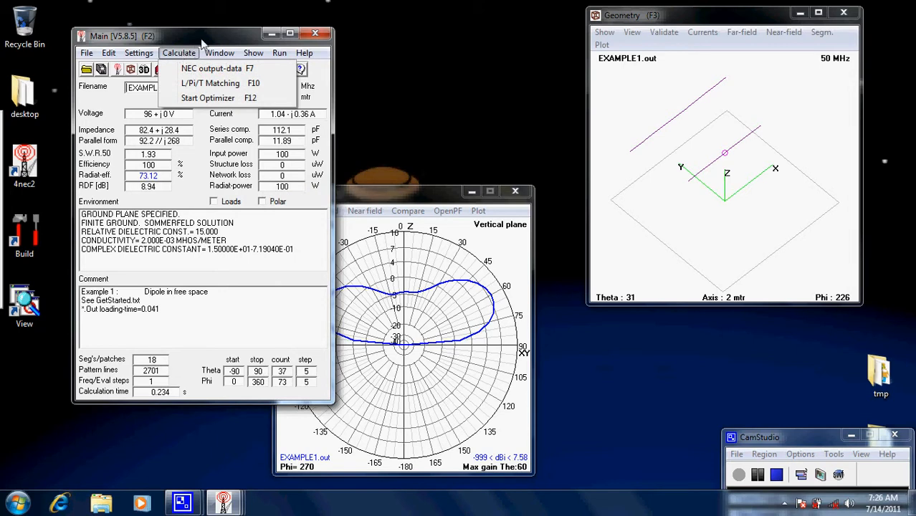
left_click(202, 39)
left_click(160, 69)
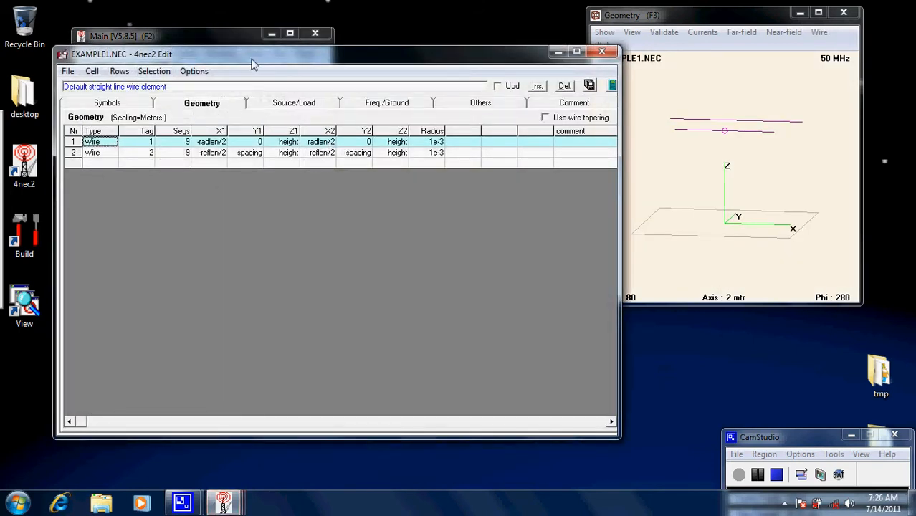
left_click_drag(252, 58, 269, 76)
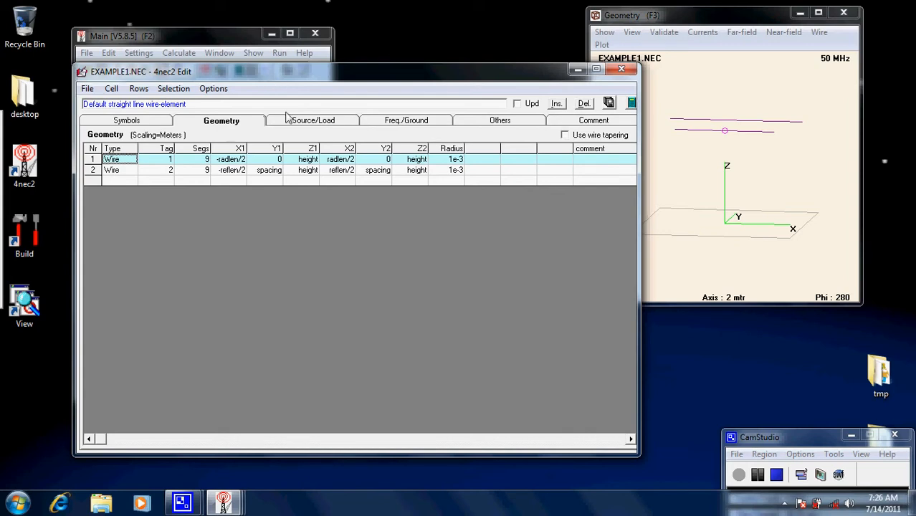
- Set the Y1 coordinate of wire 2 to the fixed value 2
left_click(266, 176)
key("BackSpace")
key("BackSpace")
key("BackSpace")
key("BackSpace")
key("BackSpace")
key("BackSpace")
key("BackSpace")
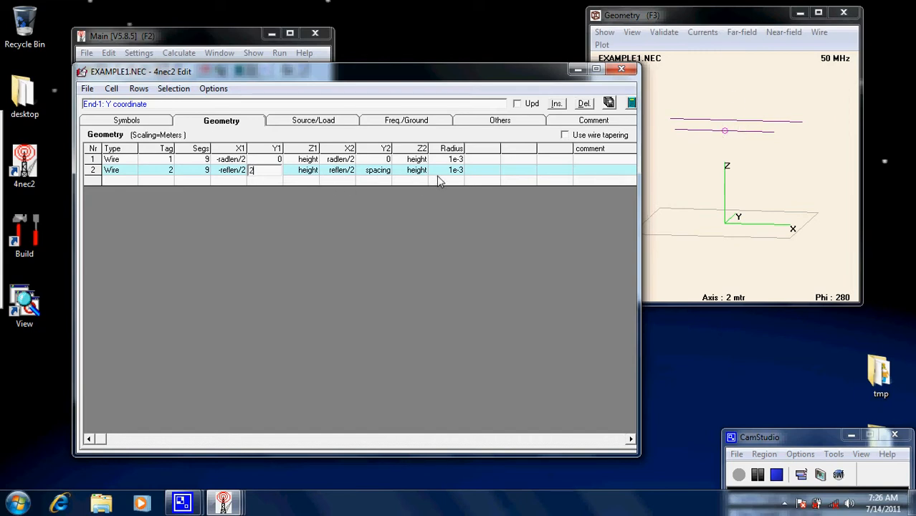
type("2")
key("Return")
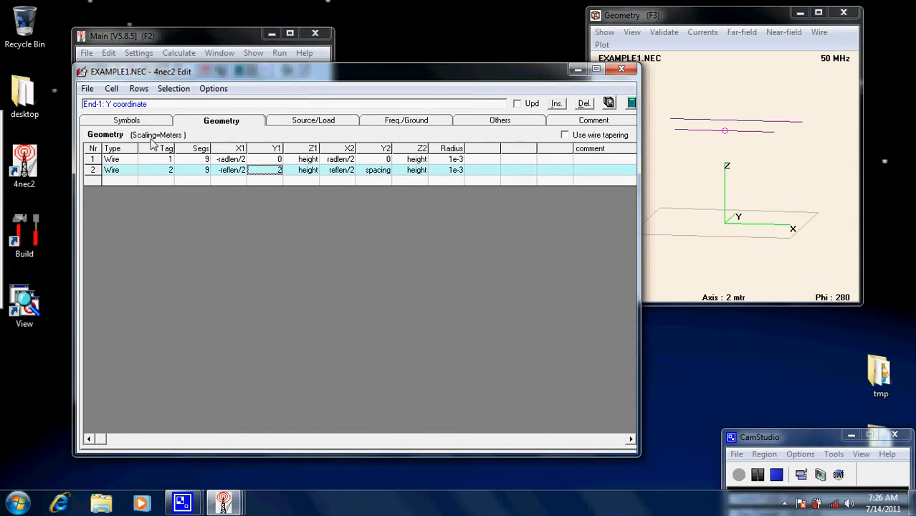
- Restore the Y1 coordinate of wire 2 to the variable "spacing"
double_click(281, 177)
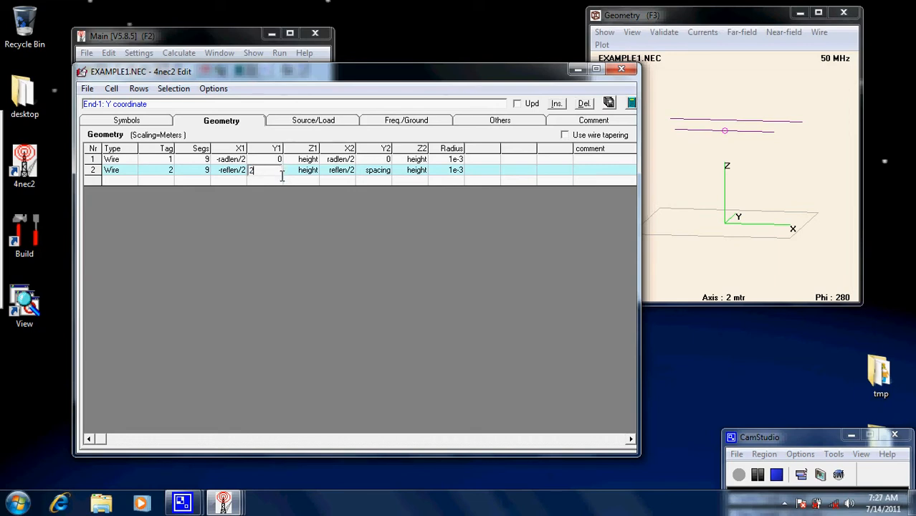
key("BackSpace")
type("spacing")
key("Return")
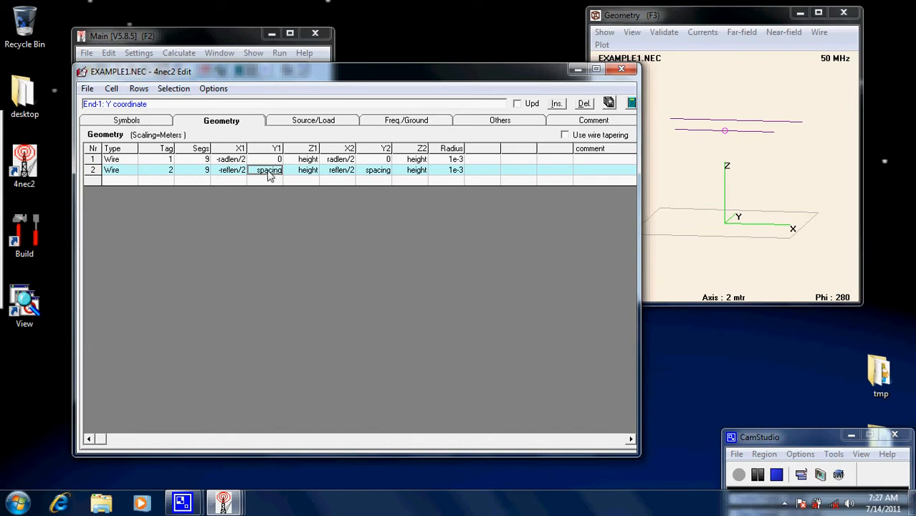
- Add a new symbol "height1=5" below the existing symbols and equations
left_click(136, 127)
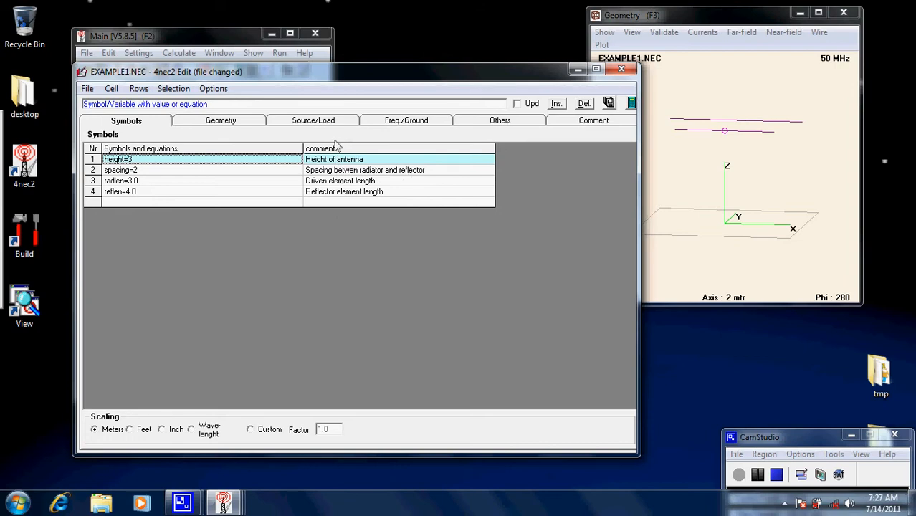
left_click(116, 202)
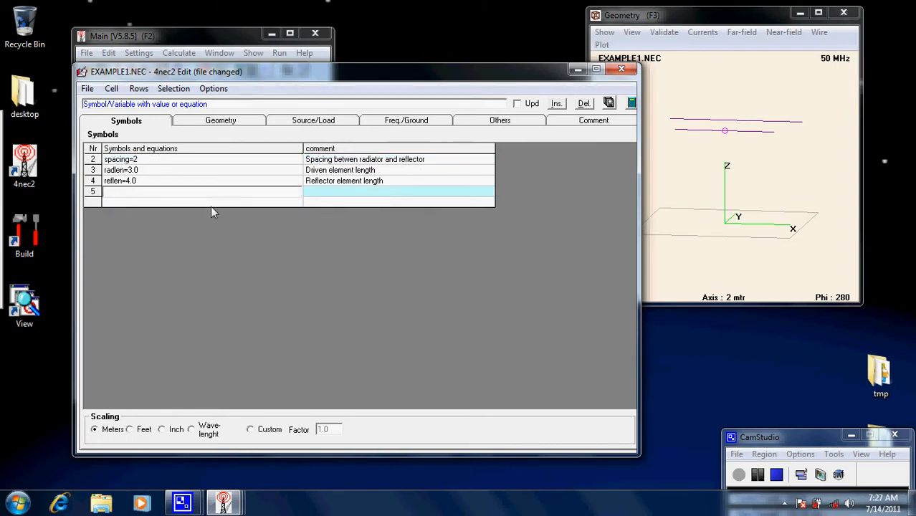
type("sym")
key("BackSpace")
key("BackSpace")
key("BackSpace")
type("height1=5")
key("Return")
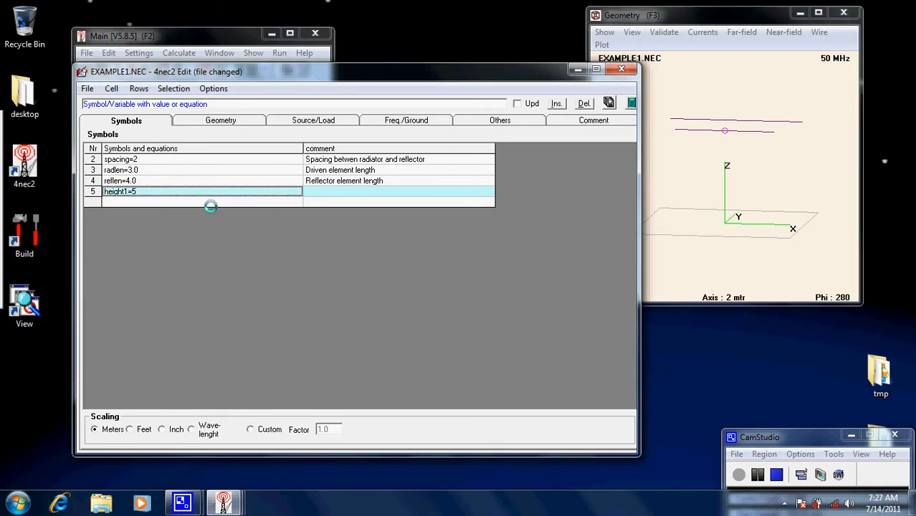
- Add the comment "test" to the height1 symbol
left_click(317, 197)
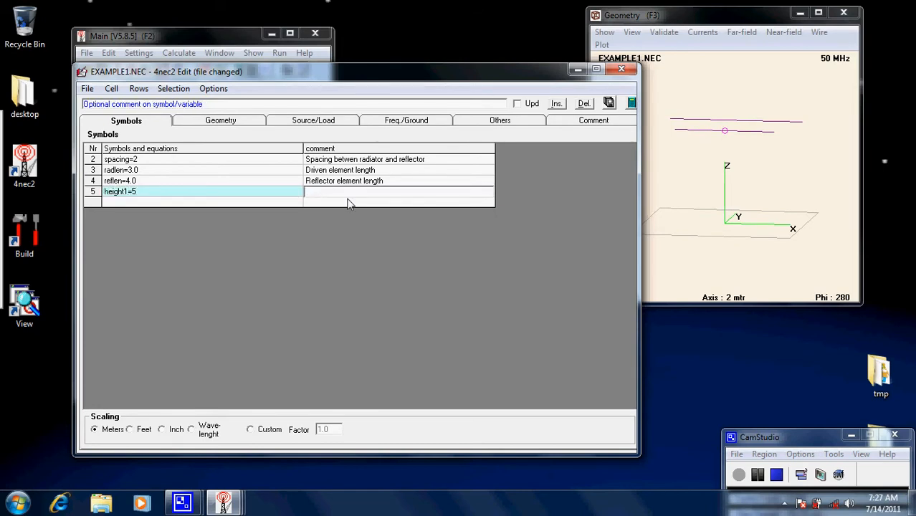
type("test")
key("Return")
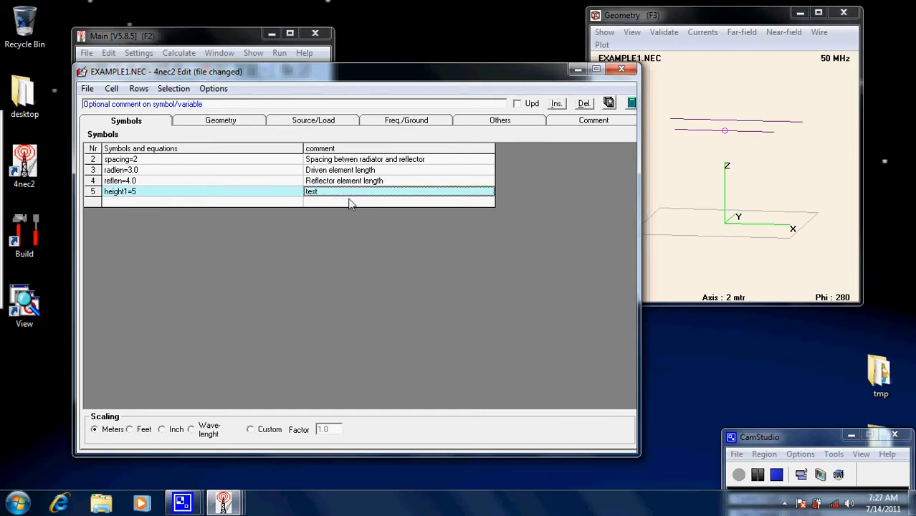
- Delete the height1 symbol row and save the antenna file
left_click(92, 195)
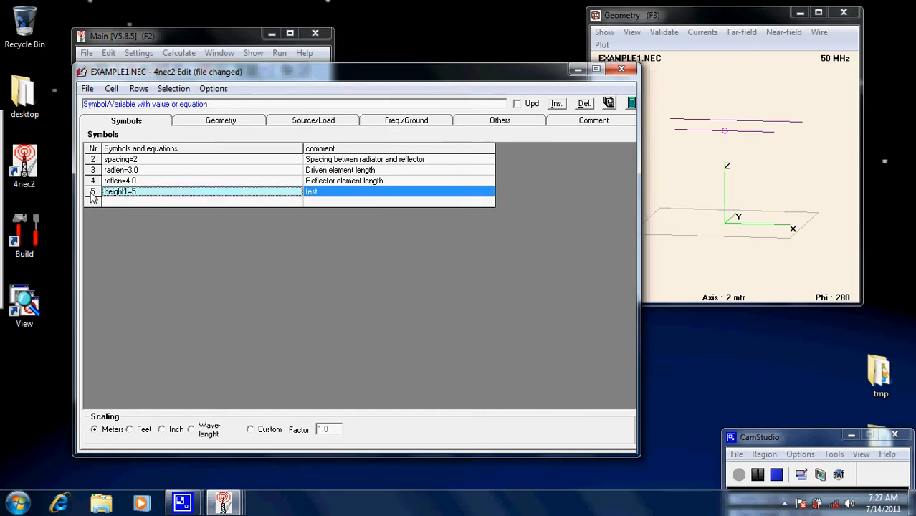
key("Delete")
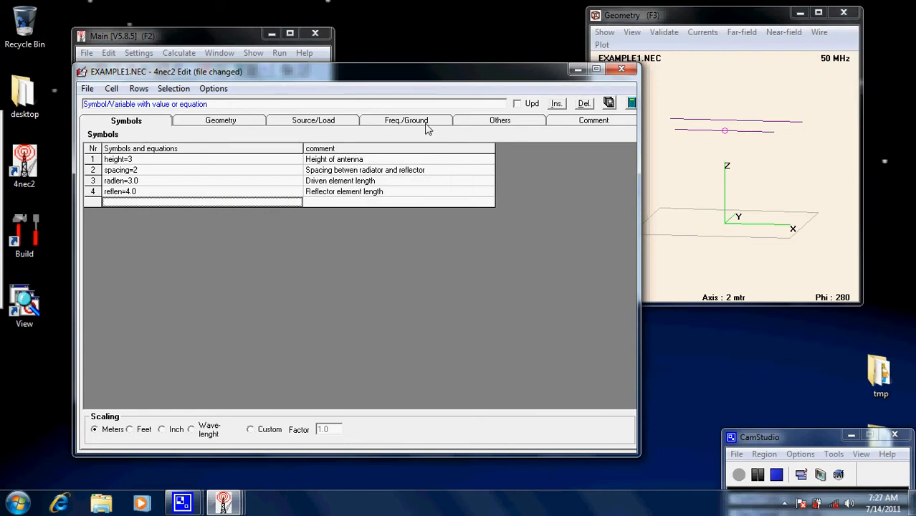
left_click(610, 103)
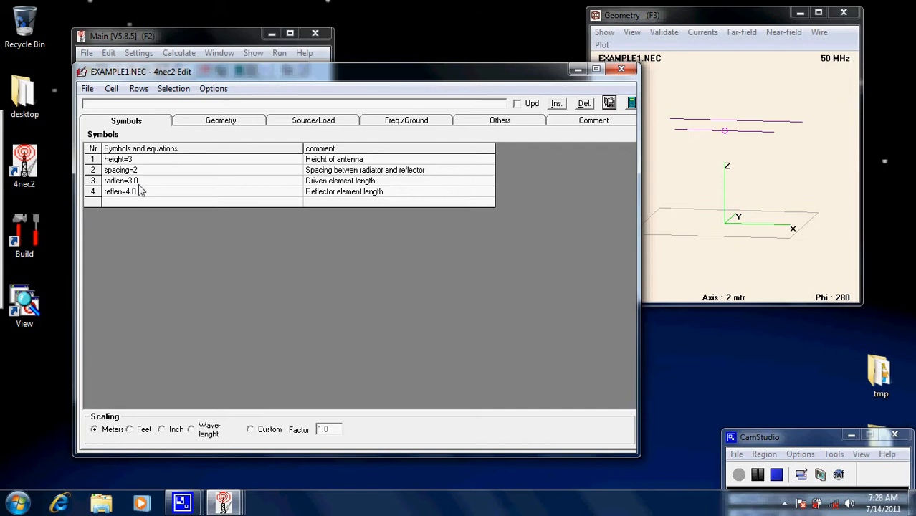
- Examine the X1 coordinate of wire 1 and compare the wire definitions with the antenna model from several angles, including from above
left_click(215, 122)
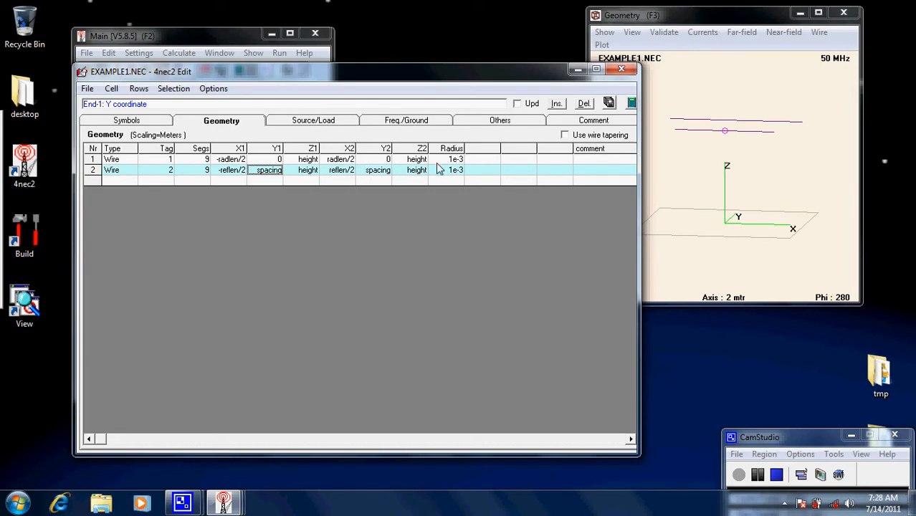
left_click(225, 161)
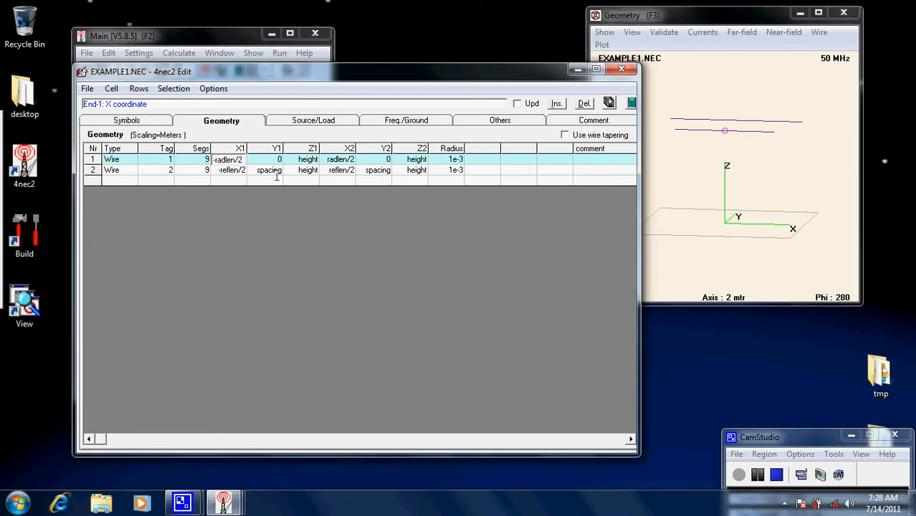
left_click_drag(737, 100, 727, 180)
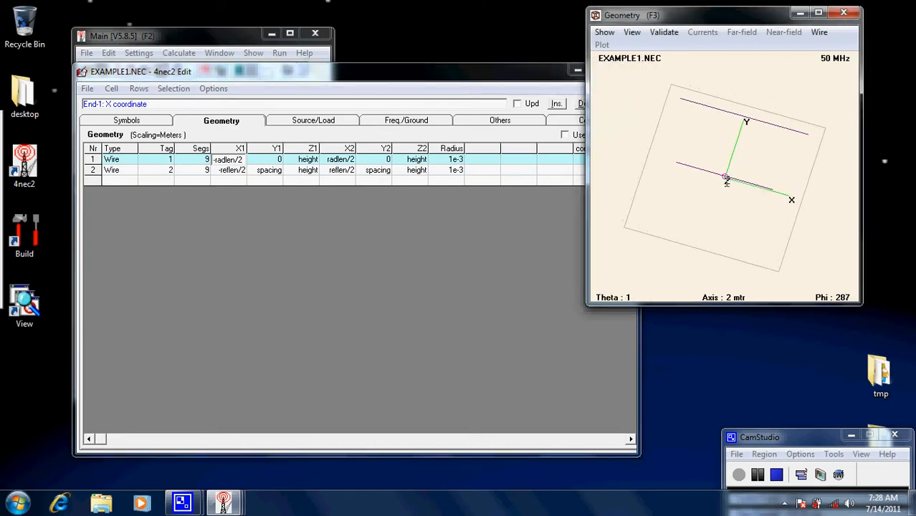
left_click_drag(691, 213, 749, 218)
mouse_move(671, 185)
left_mouse_down()
mouse_move(686, 192)
mouse_move(689, 182)
left_mouse_up()
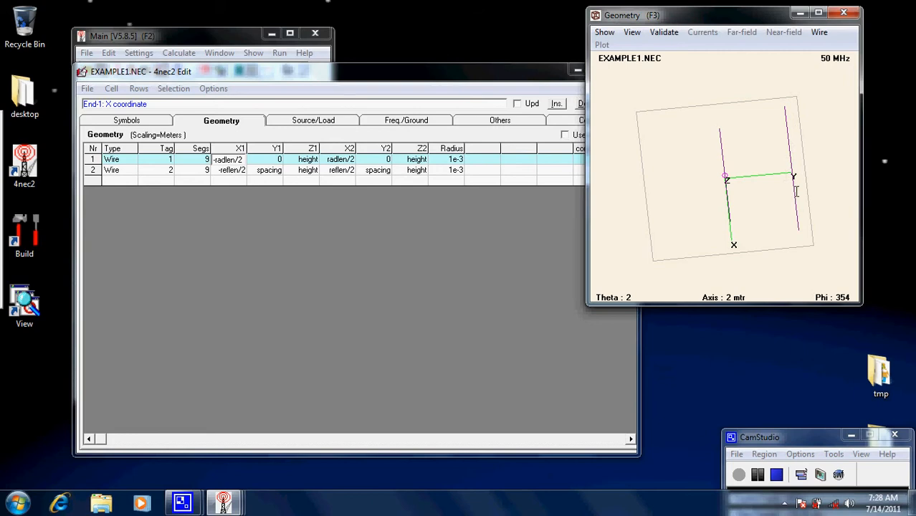
mouse_move(783, 204)
left_mouse_down()
mouse_move(767, 177)
mouse_move(772, 192)
left_mouse_up()
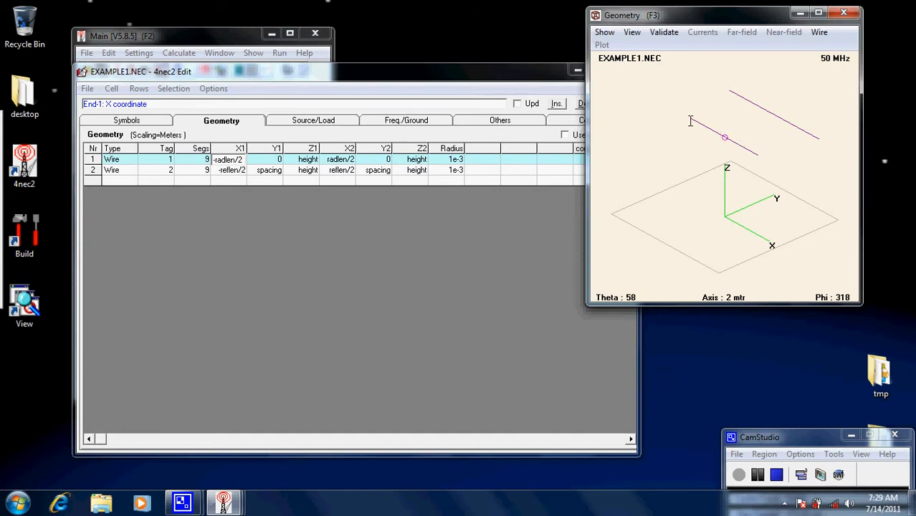
left_click(245, 159)
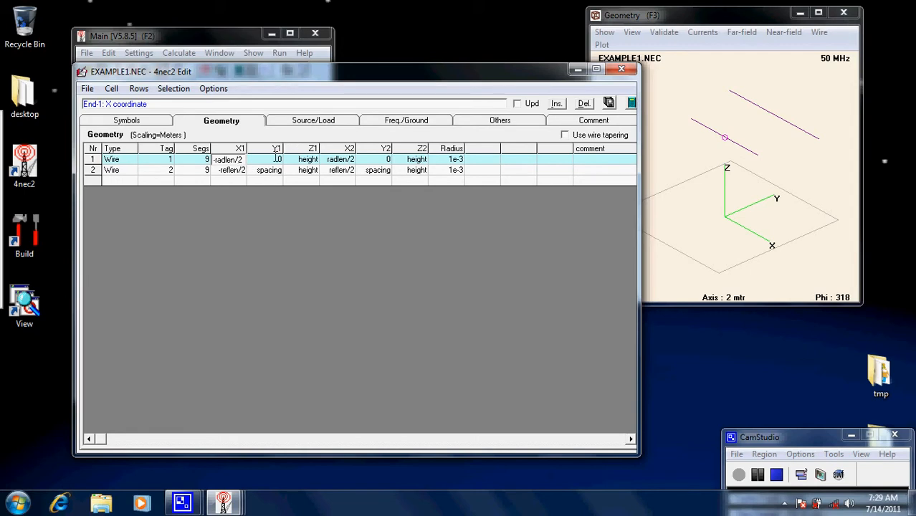
- Compare the height, spacing, radlen and reflen symbols with the wire coordinates that use them
left_click(151, 119)
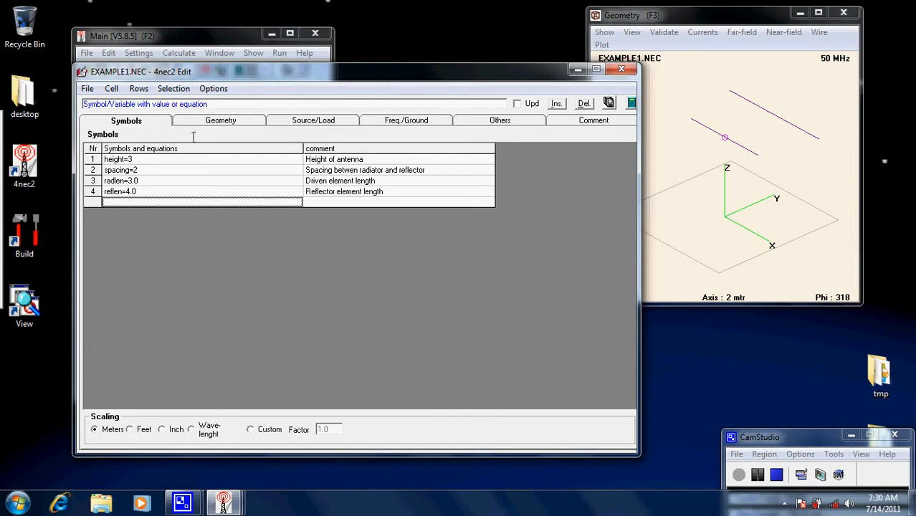
left_click(218, 122)
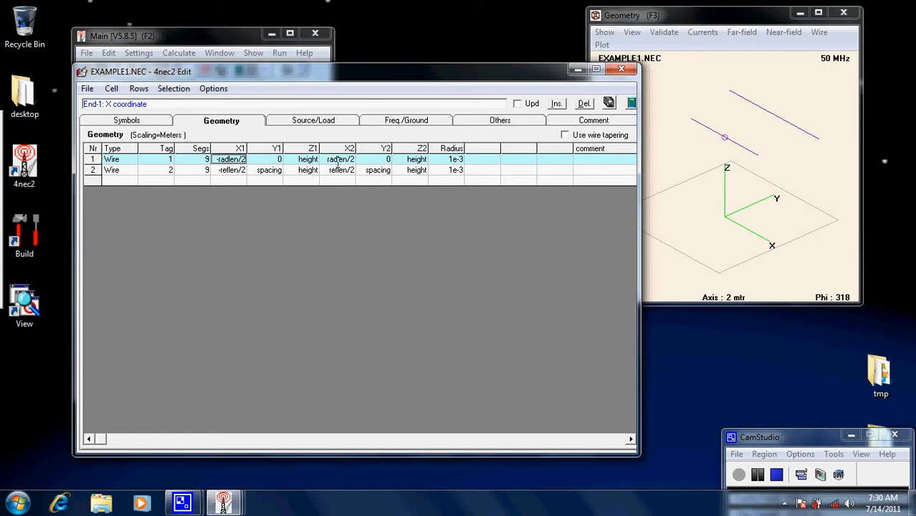
left_click(165, 121)
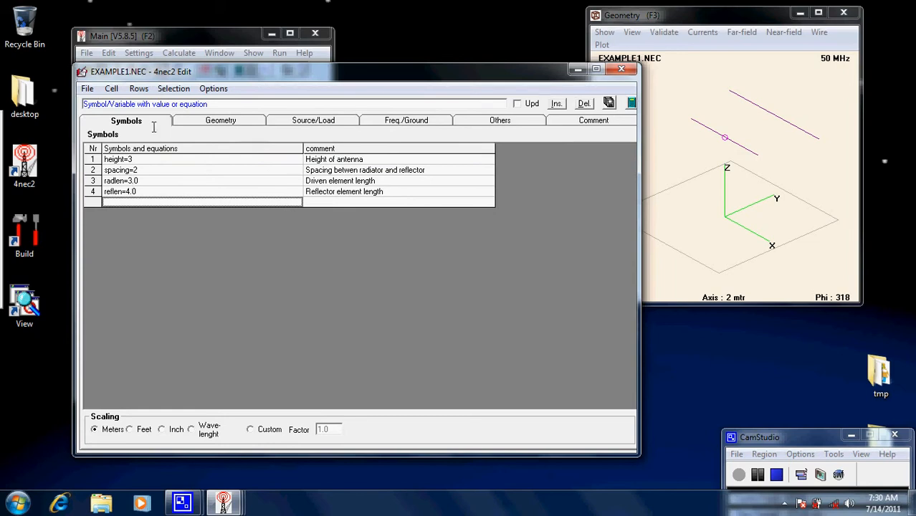
left_click(213, 119)
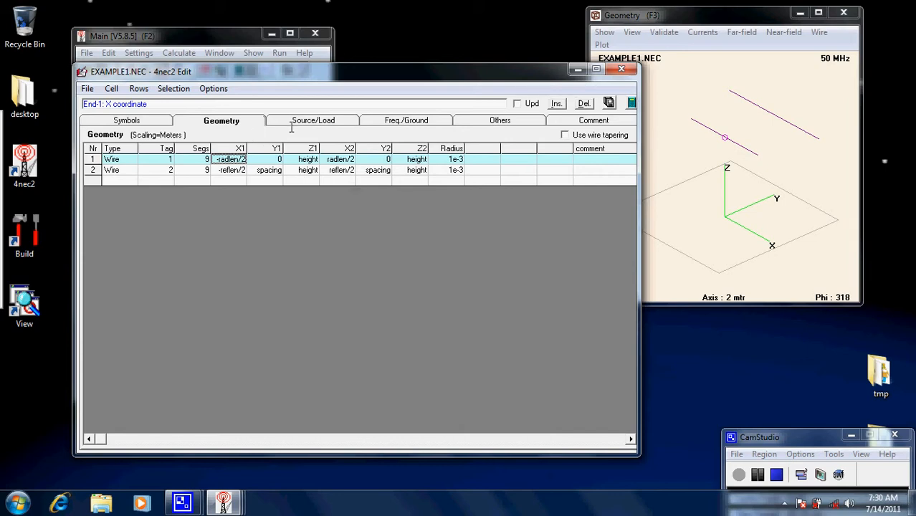
left_click(132, 120)
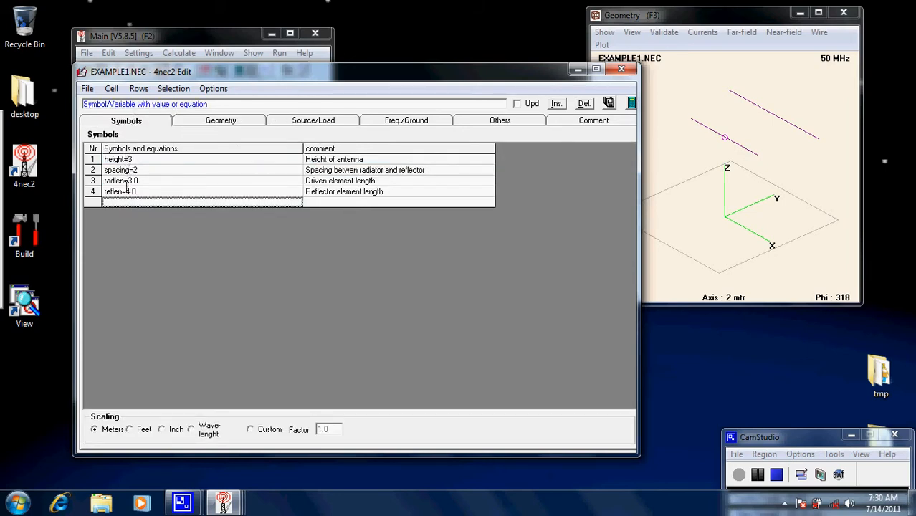
left_click(213, 120)
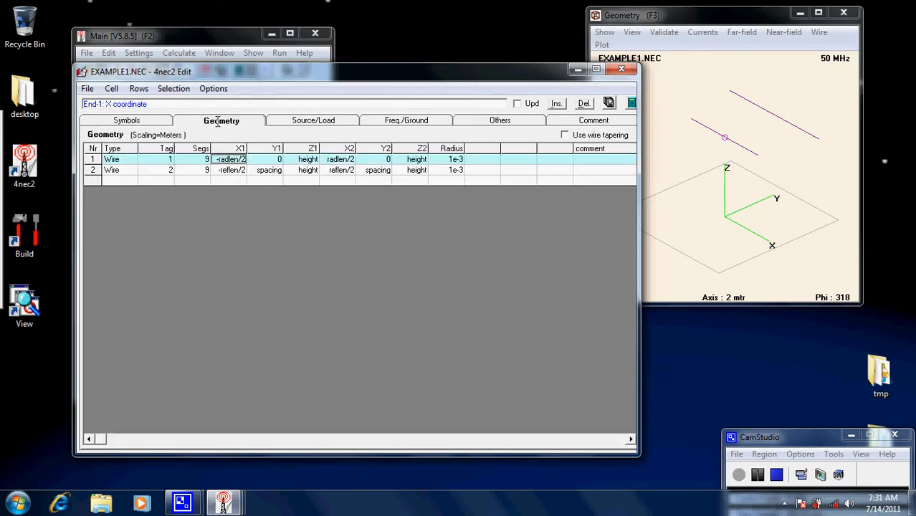
- Check the frequency and ground settings, return to the symbol definitions and save the antenna file
left_click(429, 122)
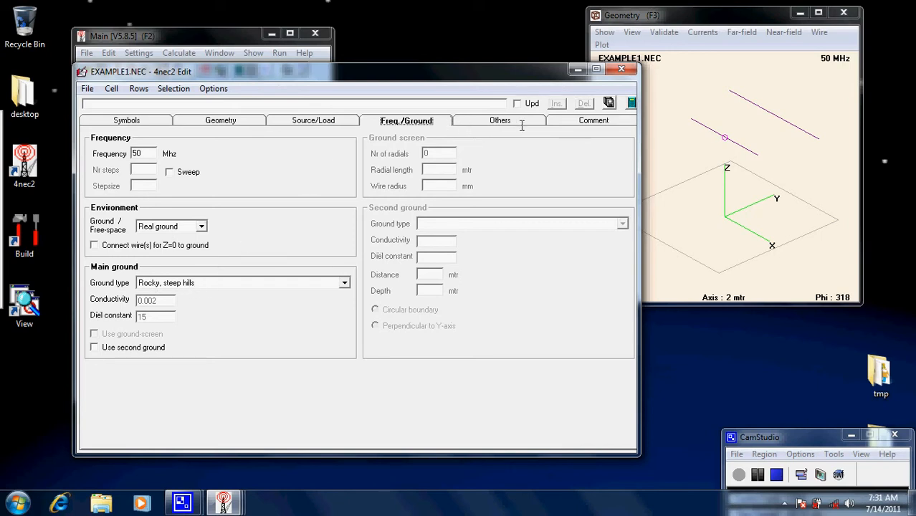
left_click(213, 123)
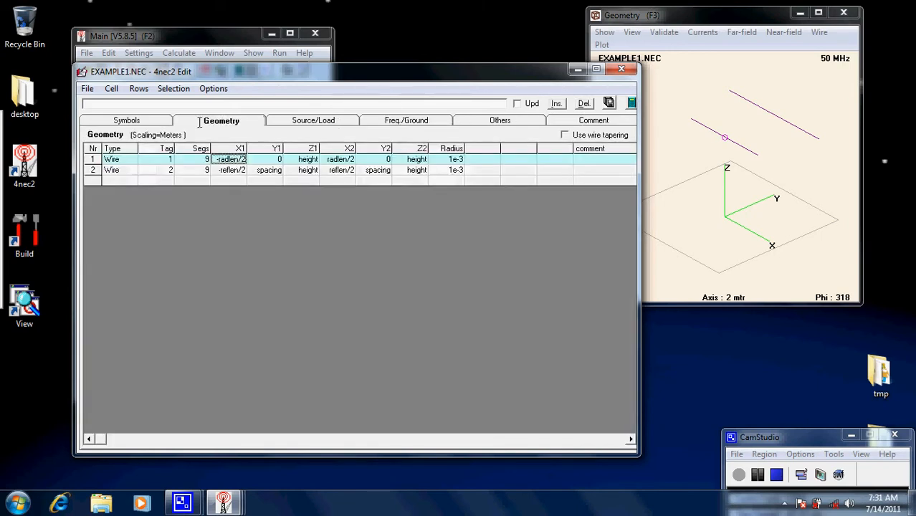
left_click(140, 123)
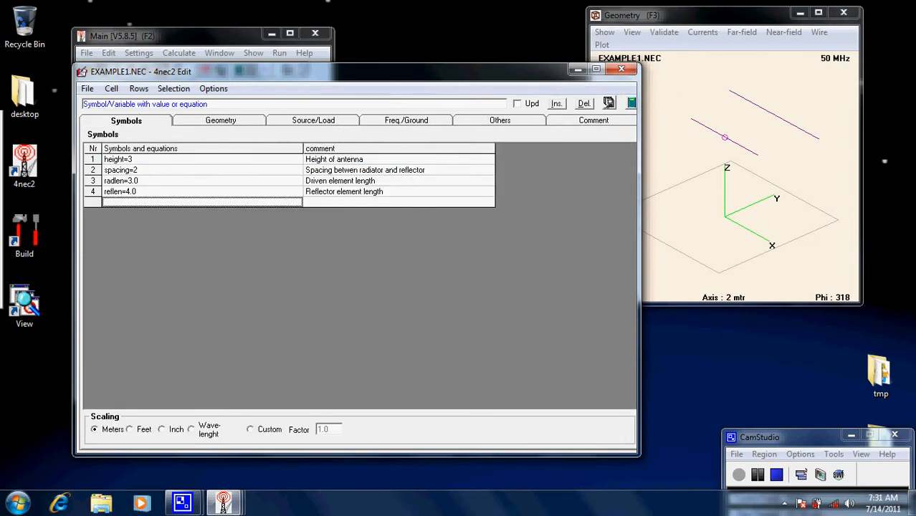
left_click(610, 102)
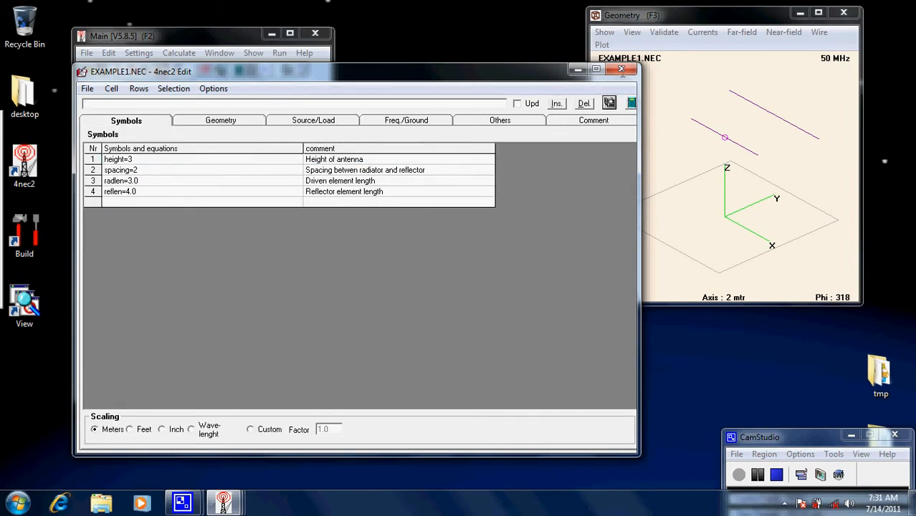
- Close the antenna editor, open the optimizer and look through its available functions
left_click(625, 67)
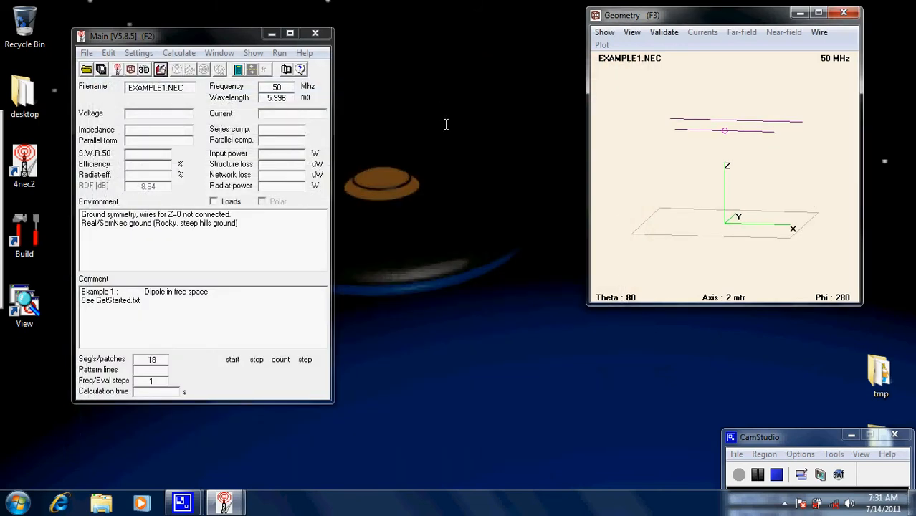
left_click(178, 55)
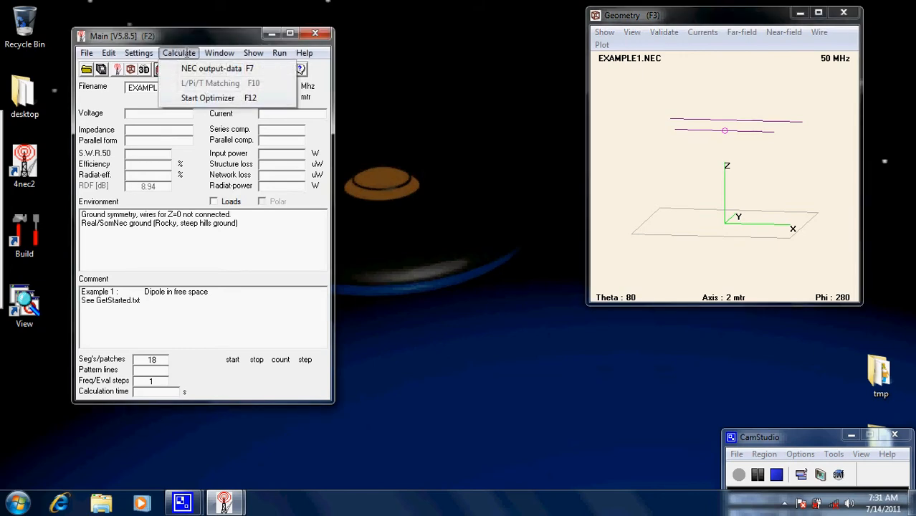
left_click(211, 97)
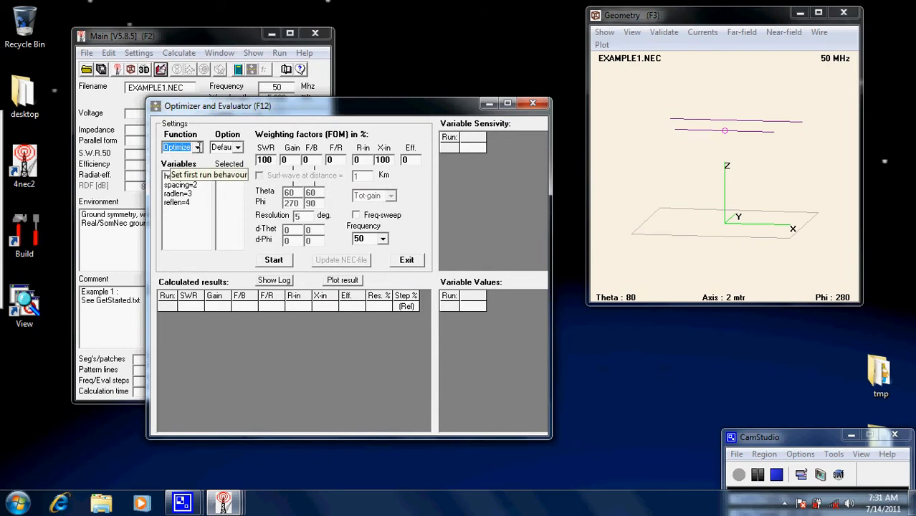
left_click(198, 147)
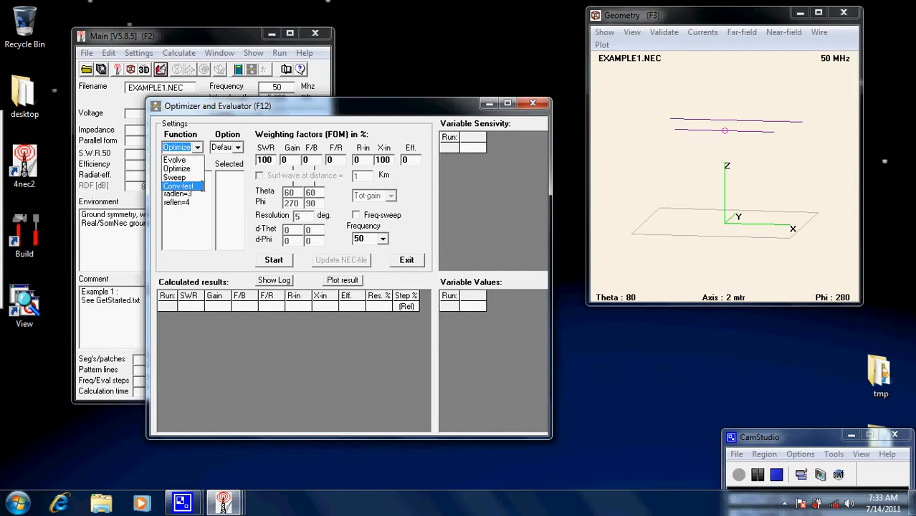
left_click(241, 192)
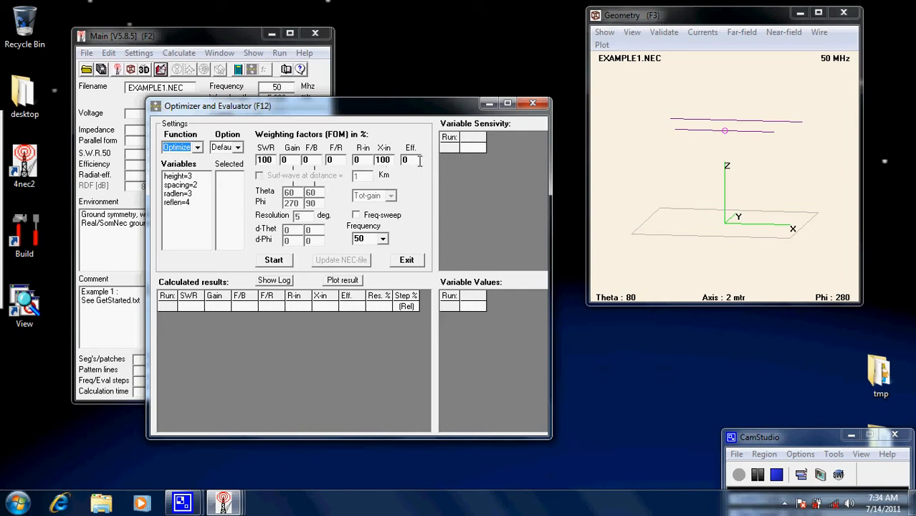
- Set the X-in and SWR weighting factors to 0
double_click(393, 161)
type("0")
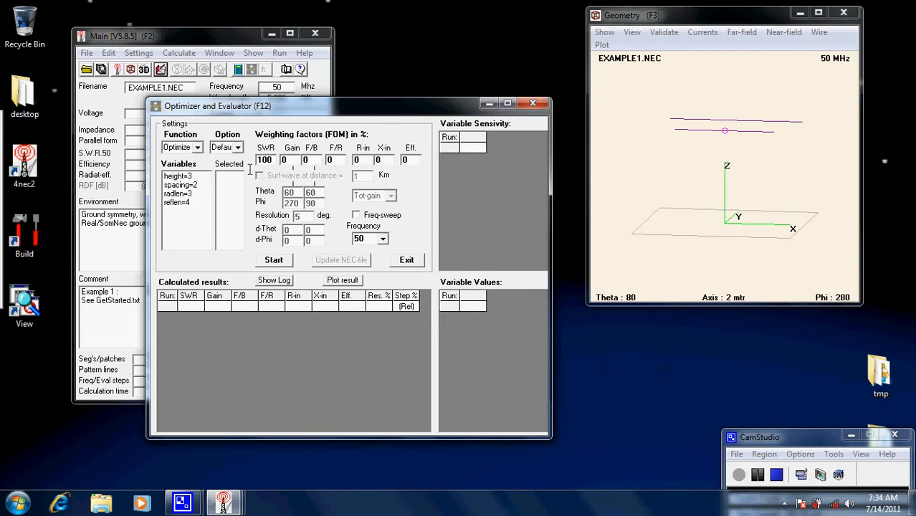
double_click(273, 160)
type("0")
- Switch the optimizer function to Evolve and set the F/B weighting factor to 100
left_click(197, 148)
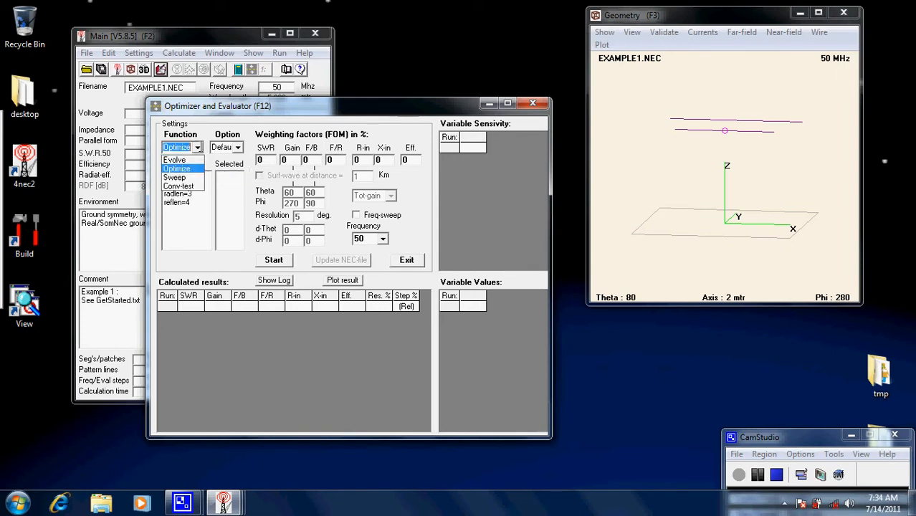
left_click(188, 161)
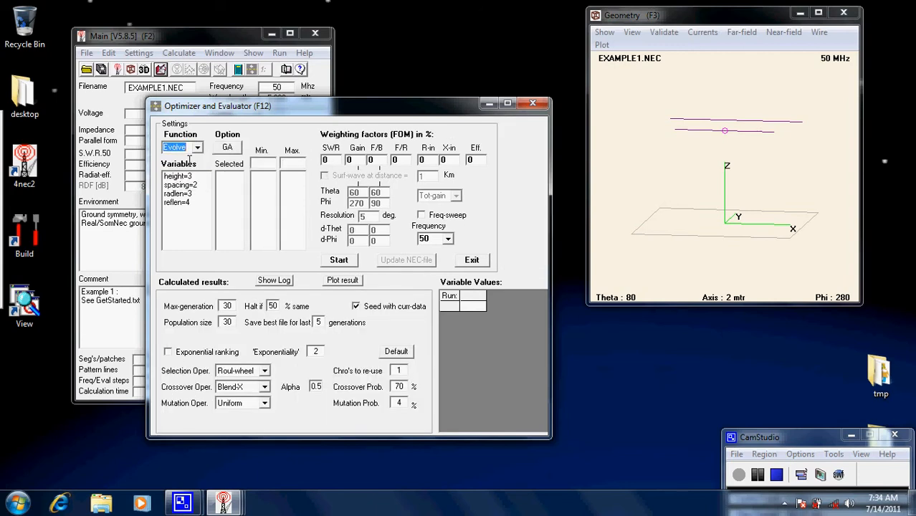
left_click(379, 161)
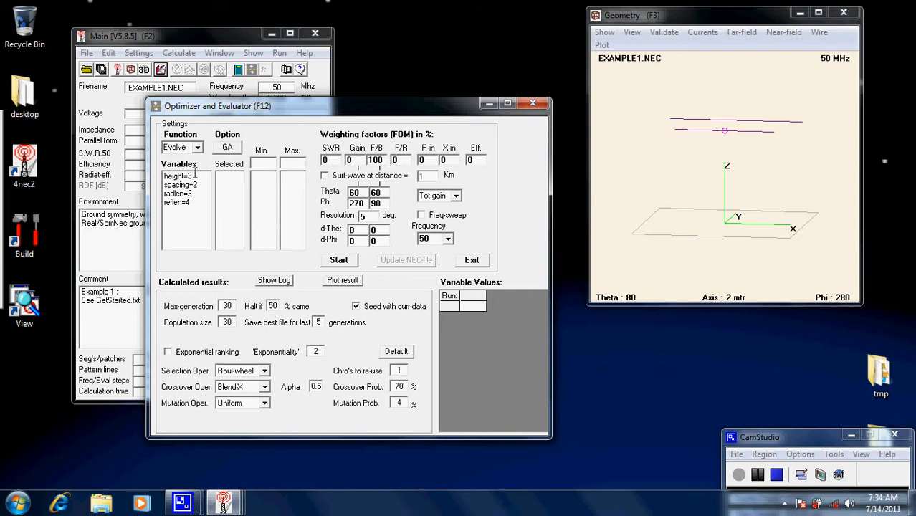
- Select reflen as the variable to evolve and set its maximum value to 5
left_click(178, 204)
double_click(178, 204)
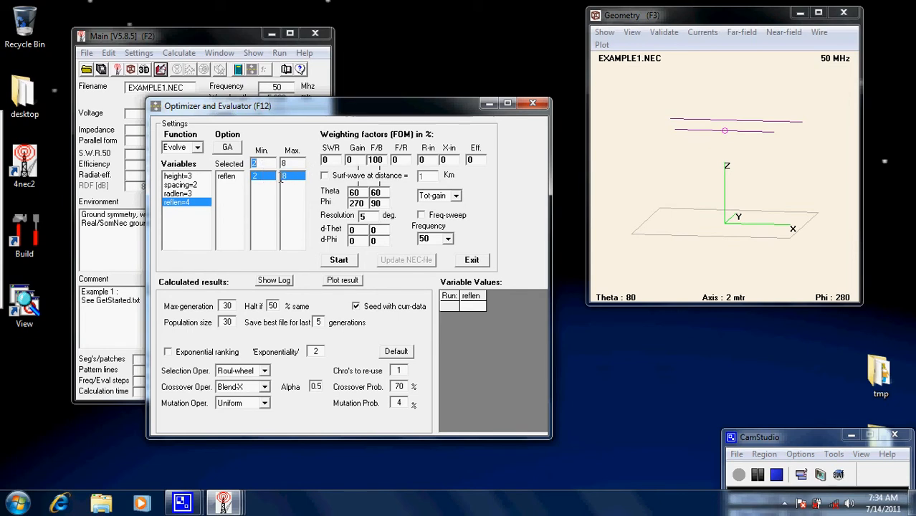
key("Tab")
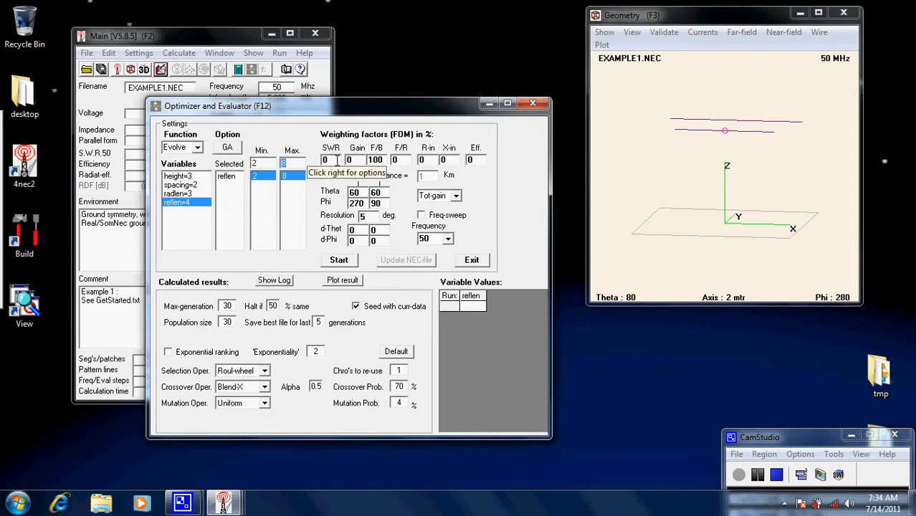
type("5")
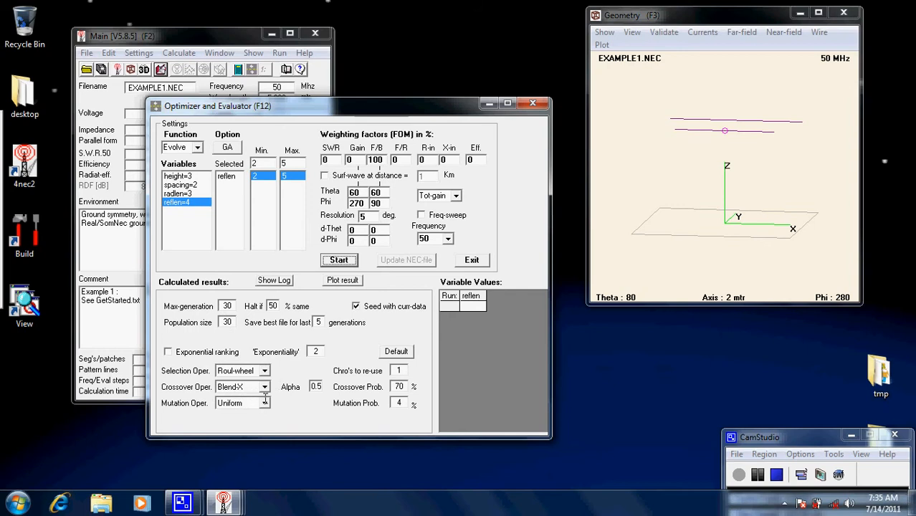
- Review the selection operators, keep Roul-wheel and start the evolver run
left_click(265, 371)
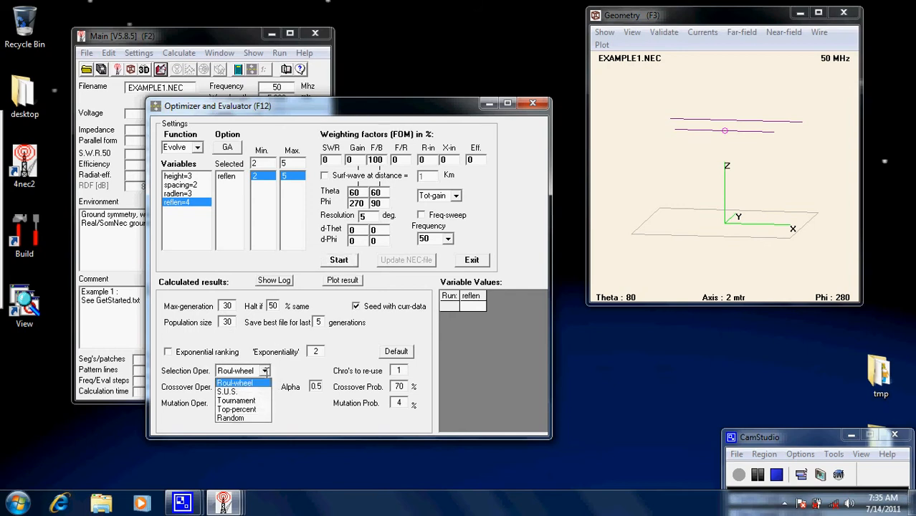
left_click(265, 371)
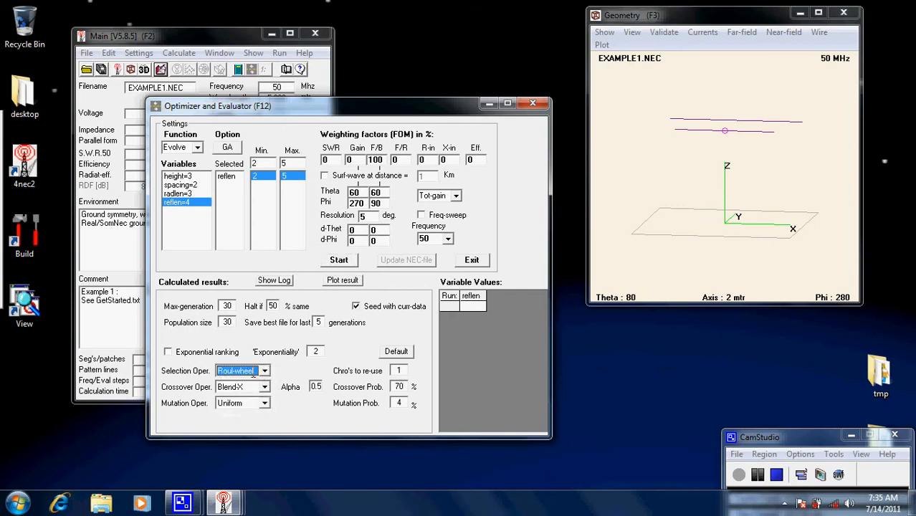
left_click(340, 259)
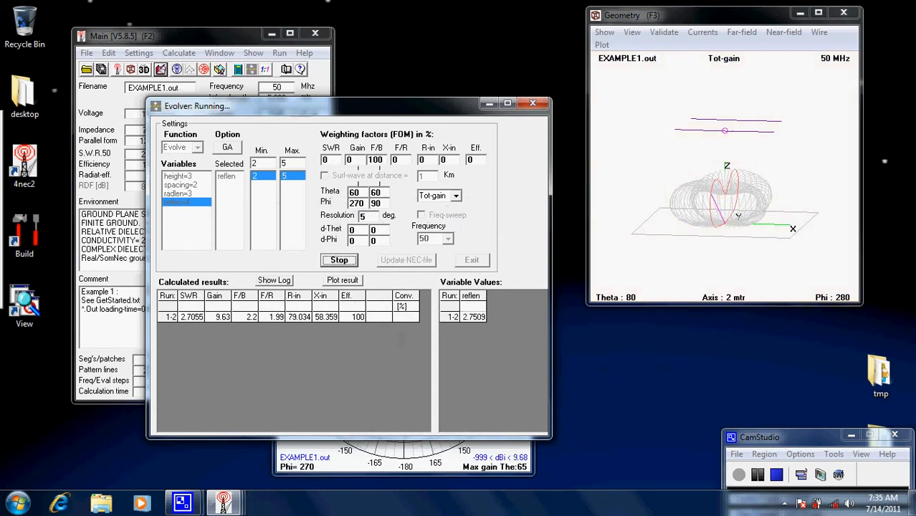
- Arrange the Pattern and Geometry windows beside the evolver to follow the run, and halt it during the fifth generation
left_click(352, 471)
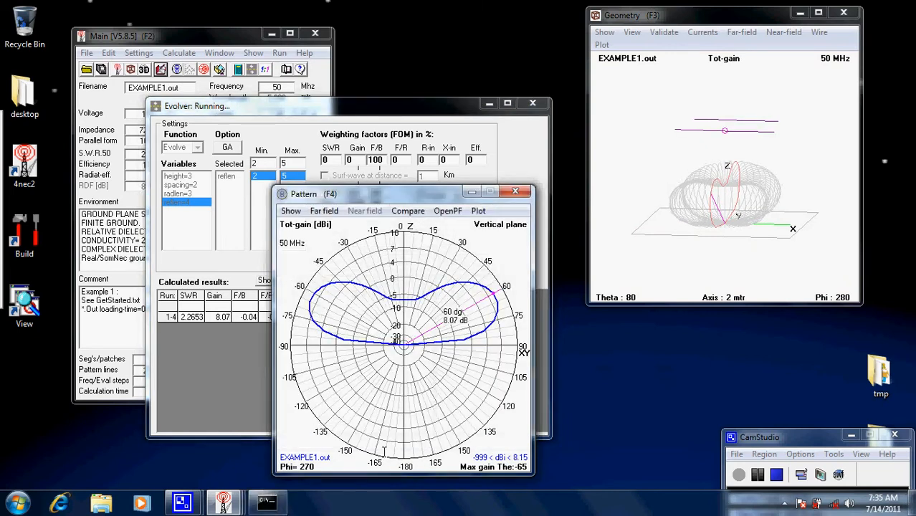
left_click_drag(414, 198, 727, 214)
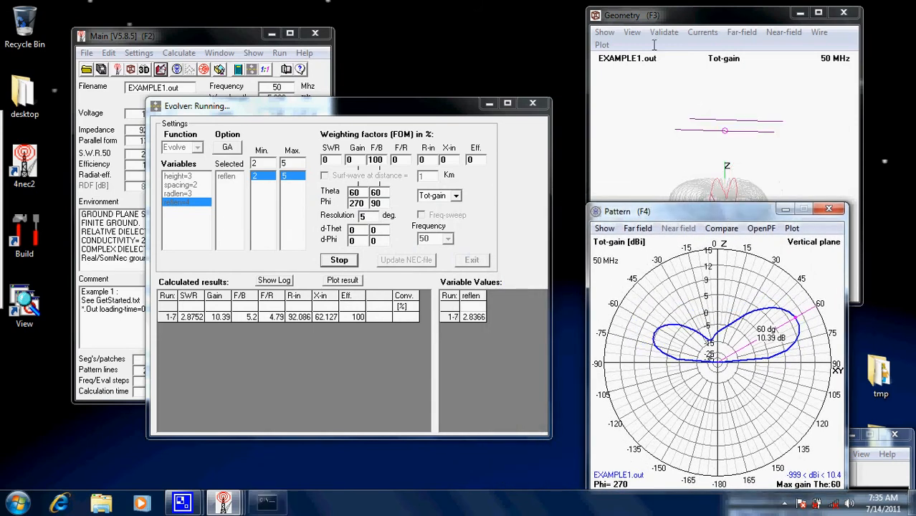
left_click_drag(694, 22, 682, 17)
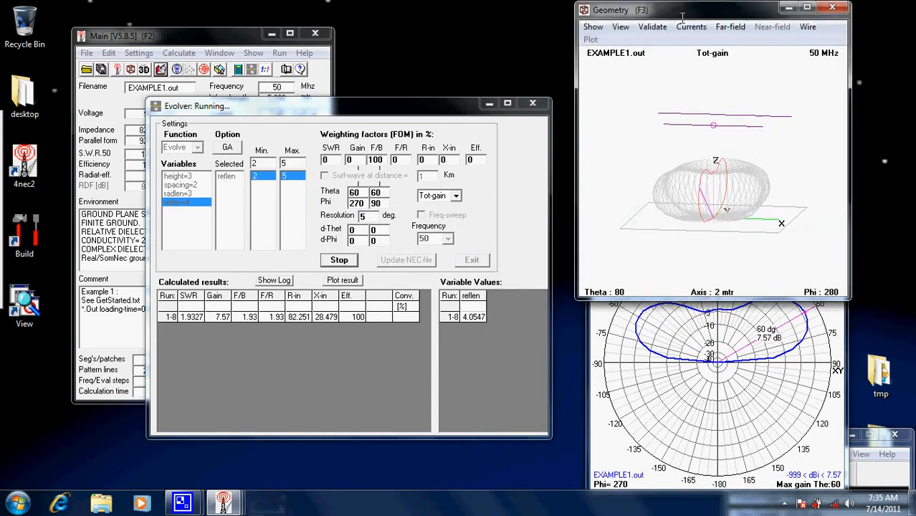
left_click(641, 406)
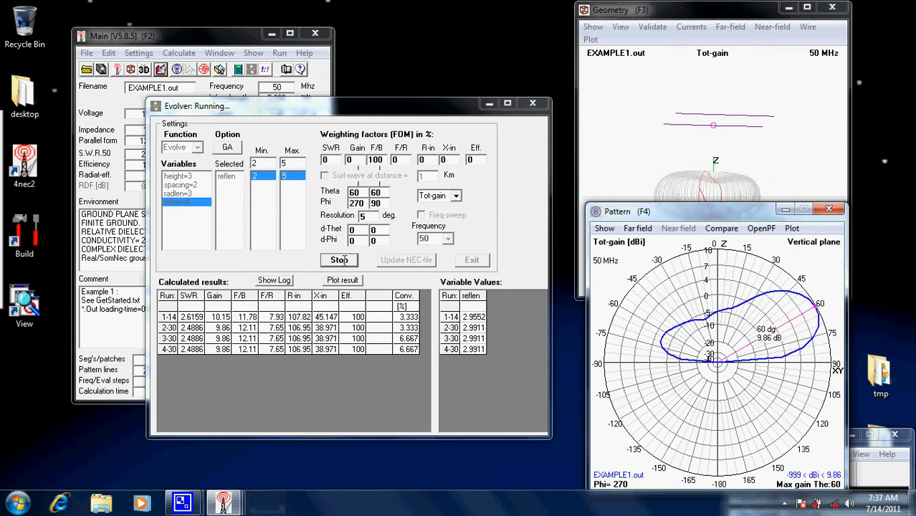
left_click(340, 261)
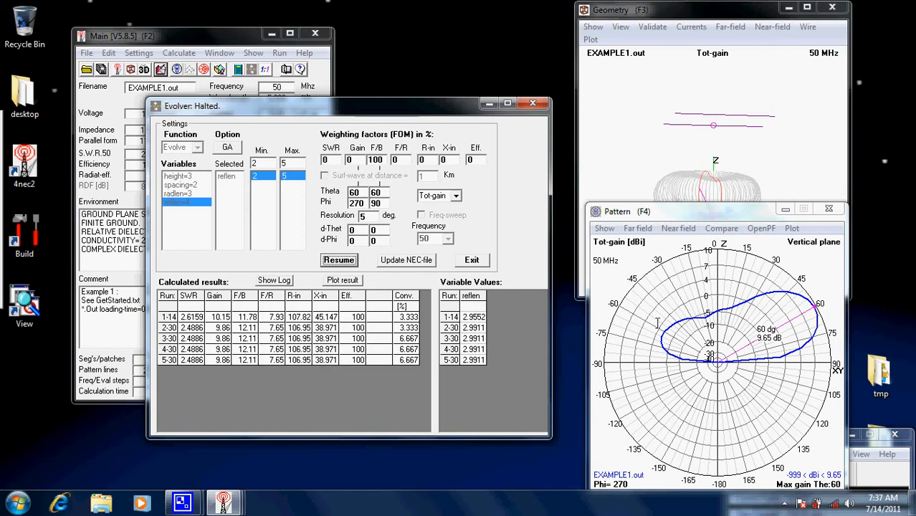
- Compare the vertical-plane and horizontal-plane gain patterns and display the main lobe's beamwidth and front-to-back readings
left_click(664, 242)
key("space")
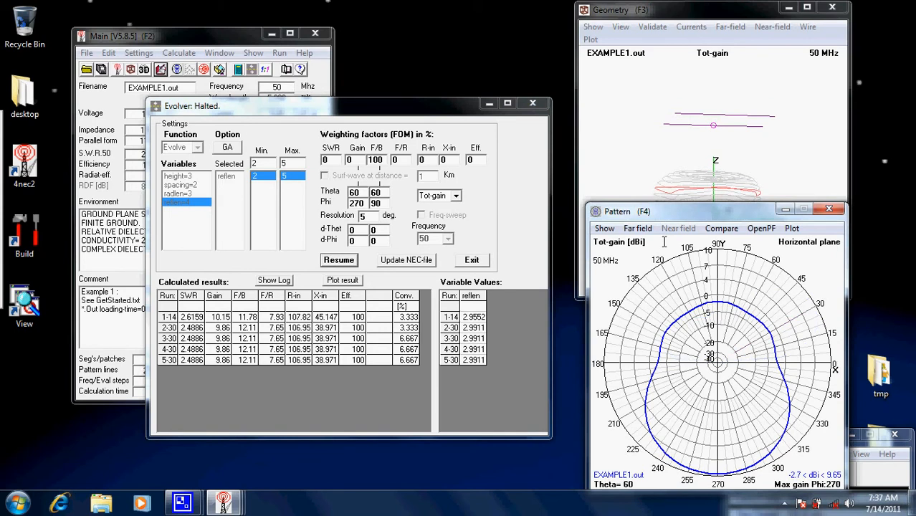
key("space")
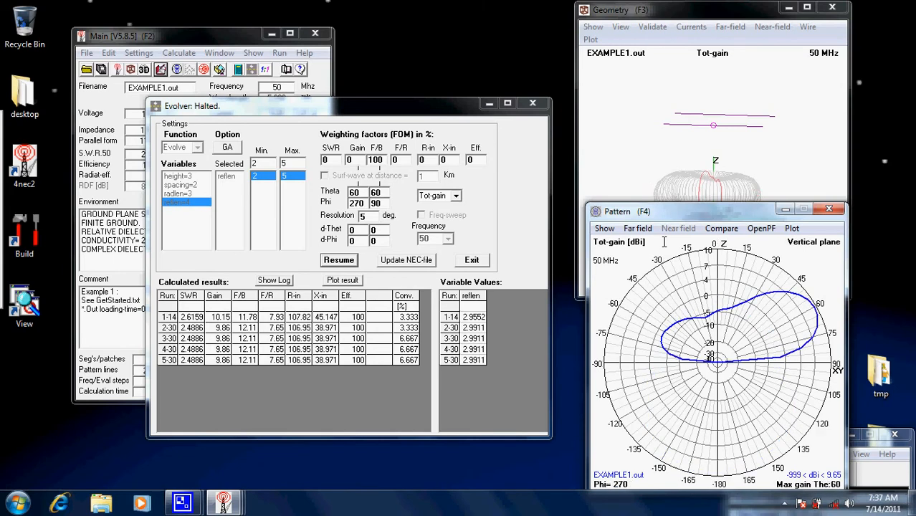
left_click(766, 338)
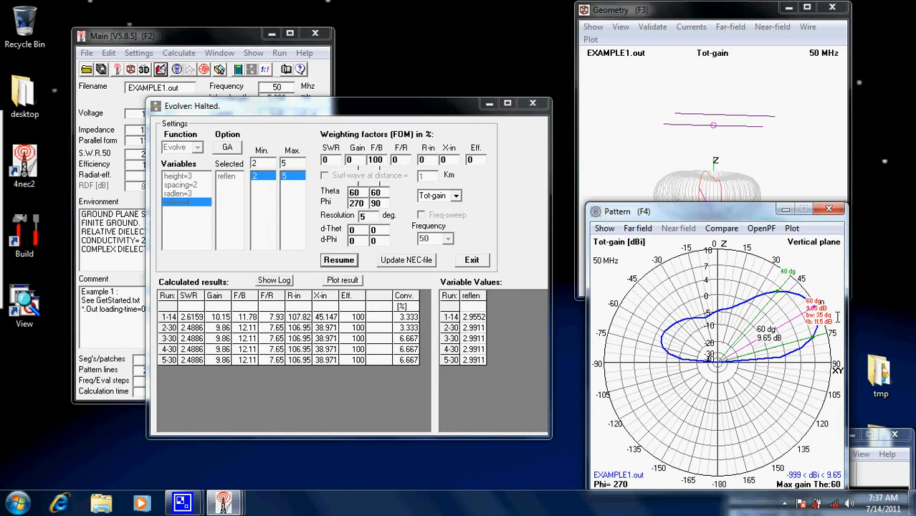
left_click(668, 240)
key("space")
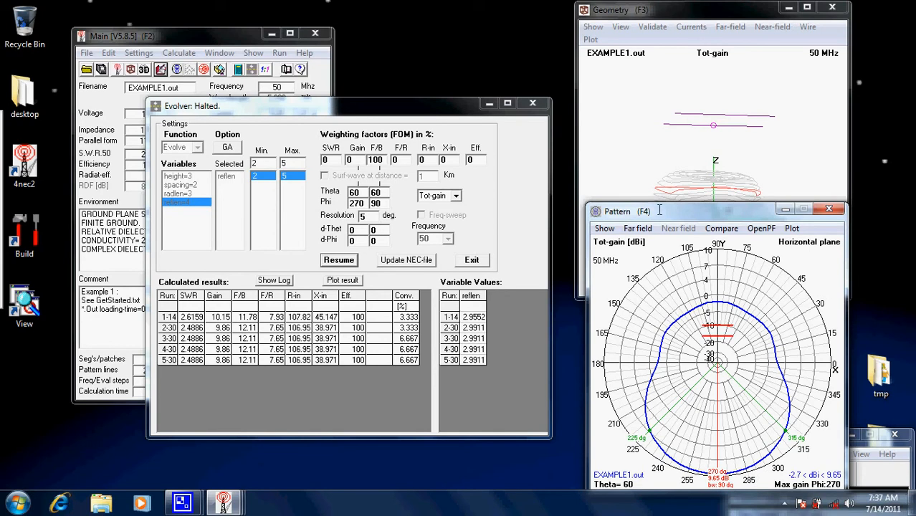
key("v")
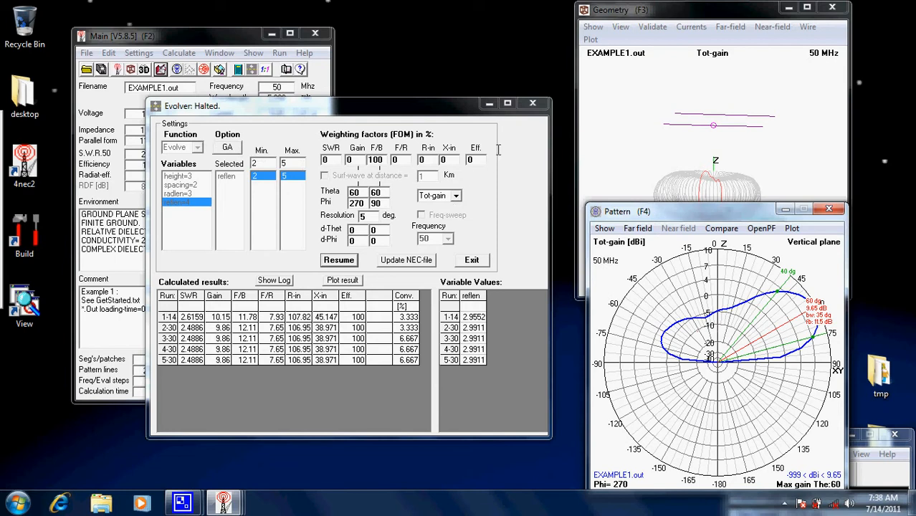
- Cancel saving a generation to the NEC file and close the evolver
left_click(410, 261)
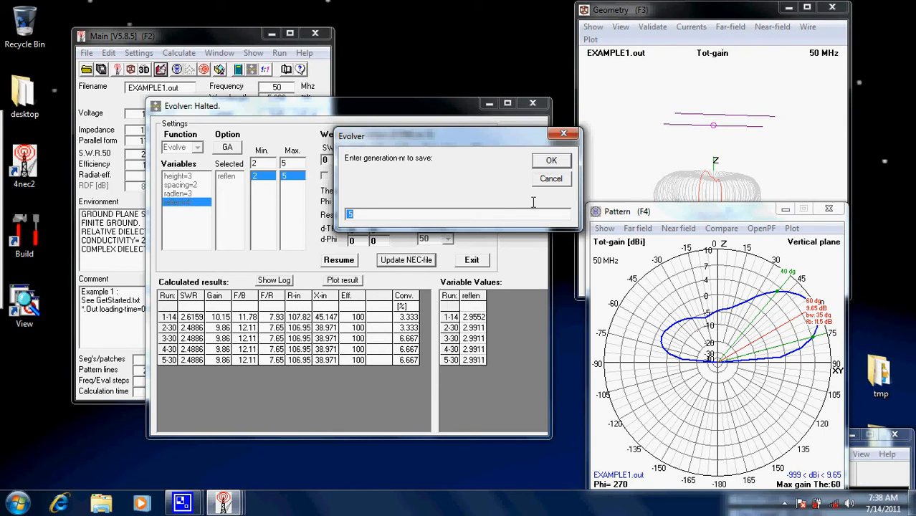
left_click(551, 179)
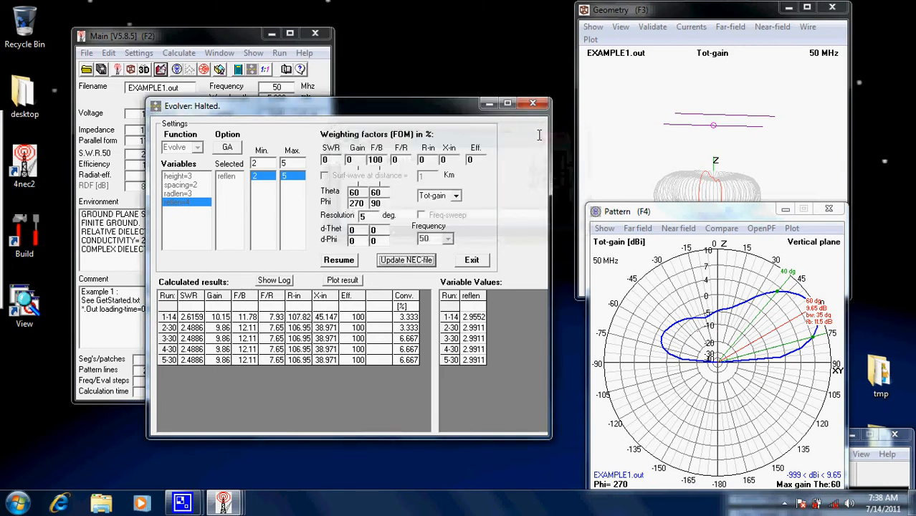
left_click(533, 104)
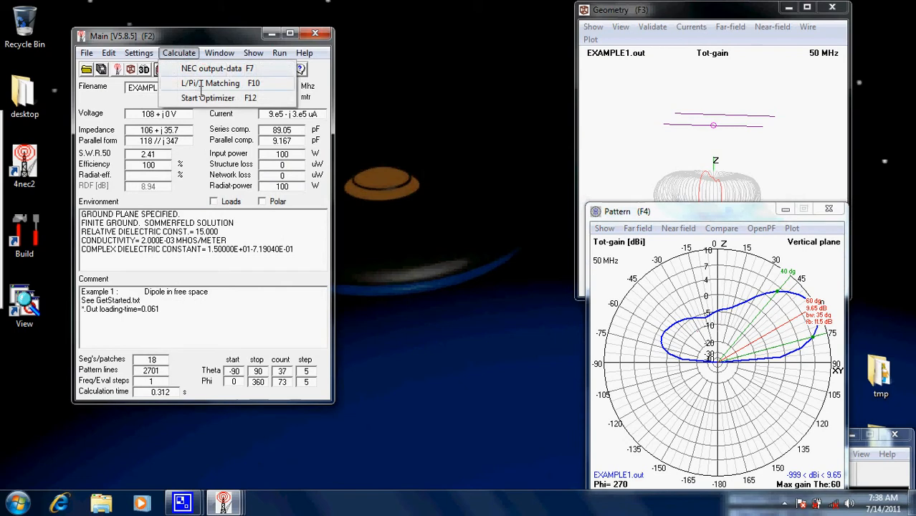
left_click(208, 97)
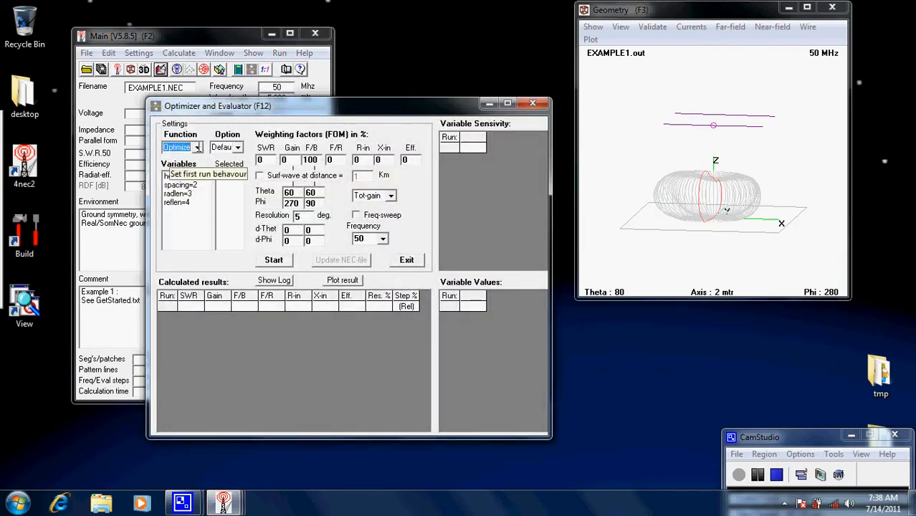
double_click(176, 193)
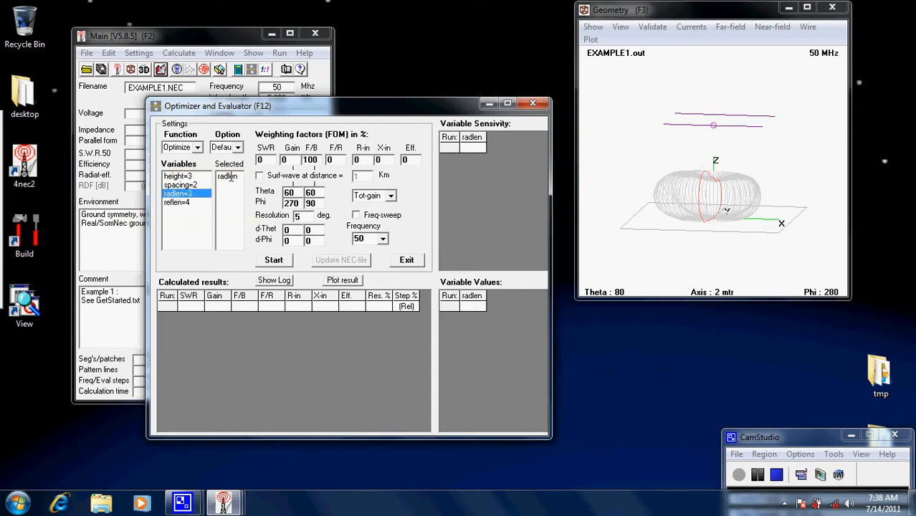
double_click(179, 203)
mouse_move(267, 105)
left_mouse_down()
mouse_move(370, 101)
mouse_move(260, 87)
mouse_move(262, 97)
left_mouse_up()
left_click(527, 94)
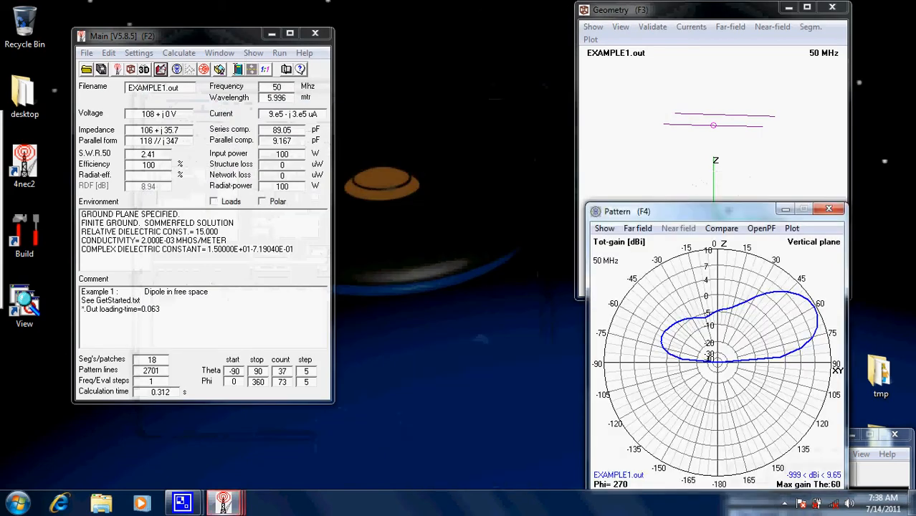
- Generate the full far-field pattern of the antenna at 50 MHz with 5 degree resolution
left_click(239, 69)
left_click(291, 196)
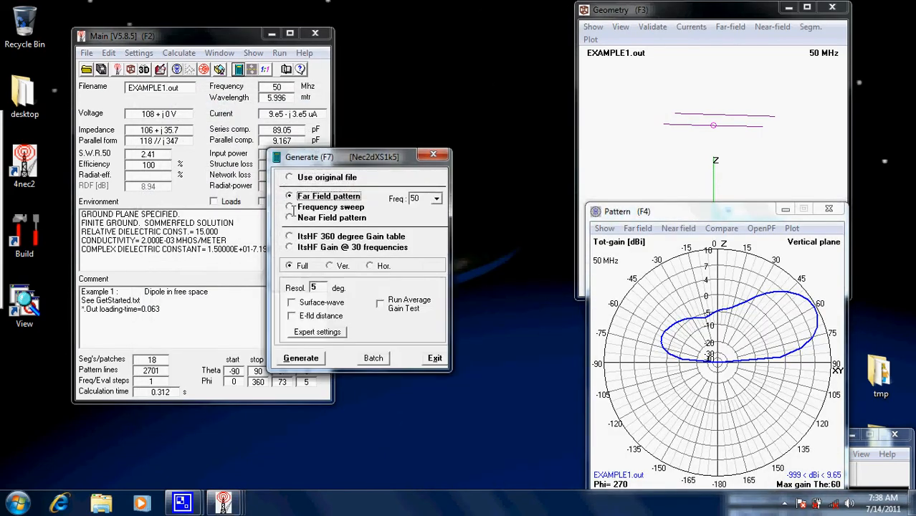
left_click(302, 358)
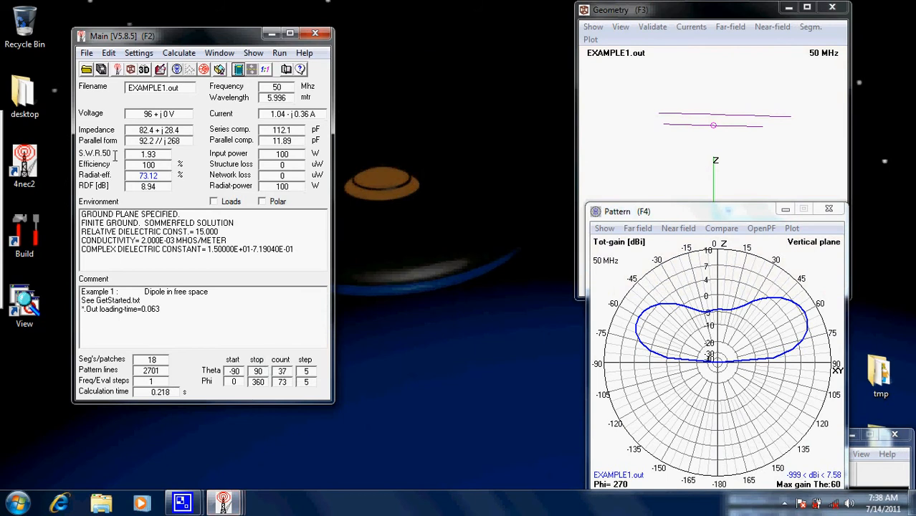
- Open the optimizer with the Optimize function and leave radlen as the only selected variable
left_click(181, 54)
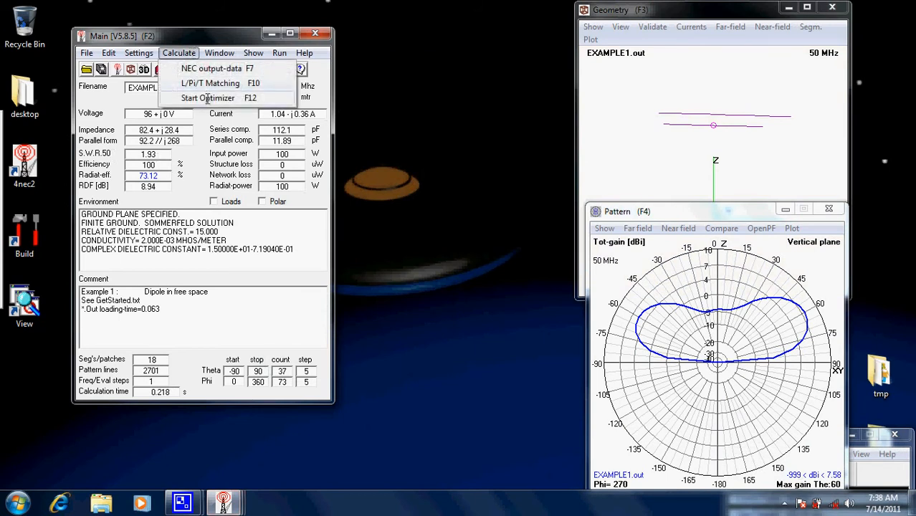
left_click(207, 98)
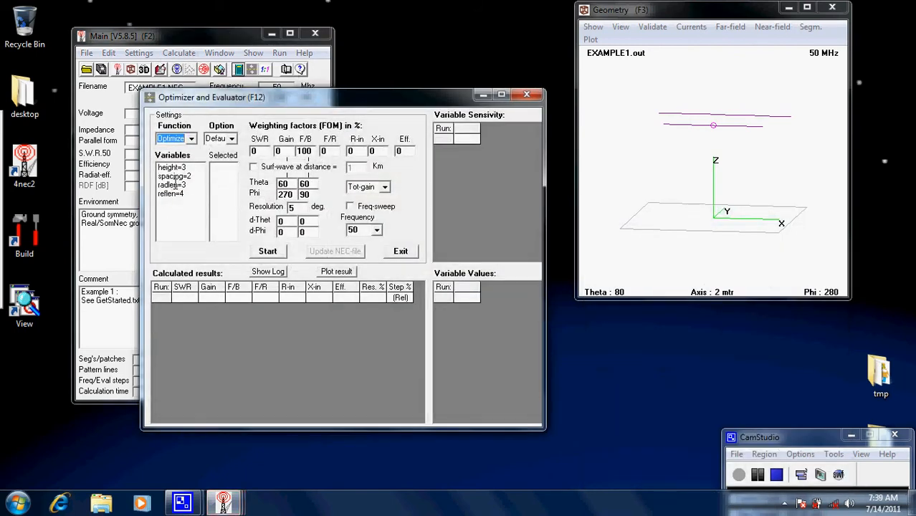
left_click(174, 185)
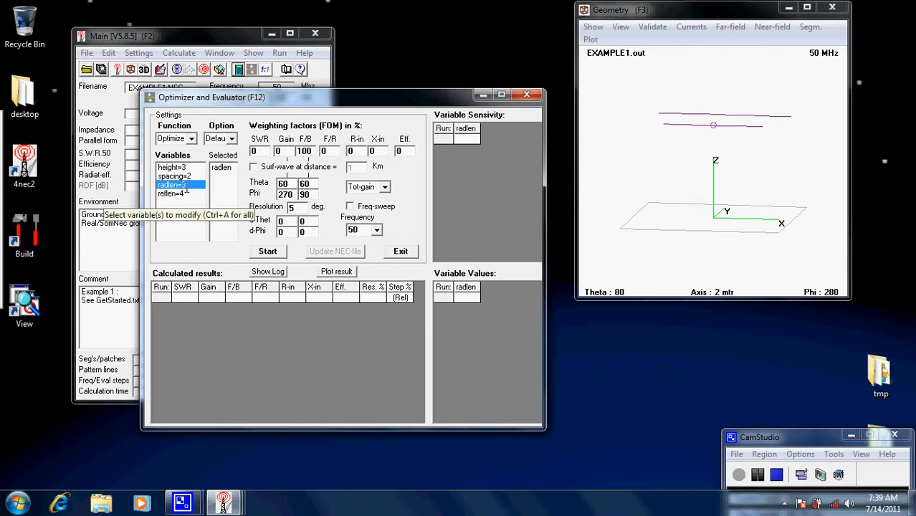
left_click(191, 138)
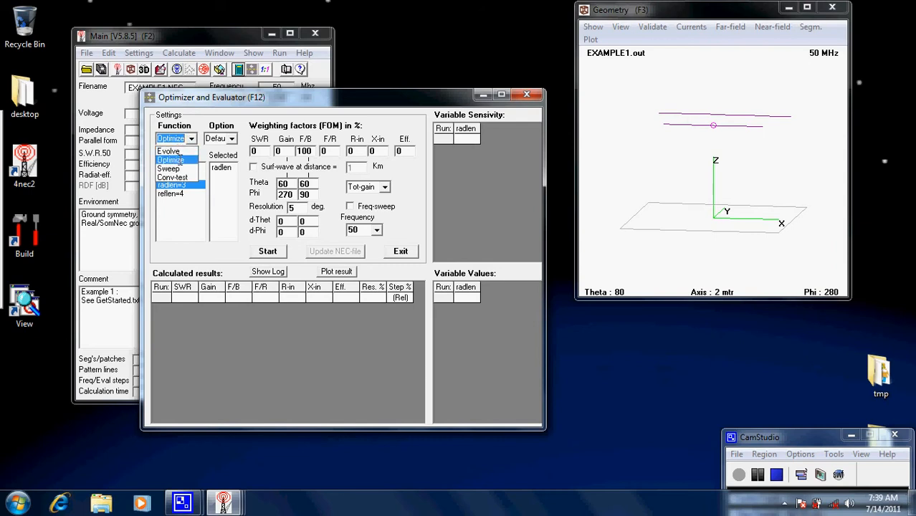
left_click(182, 159)
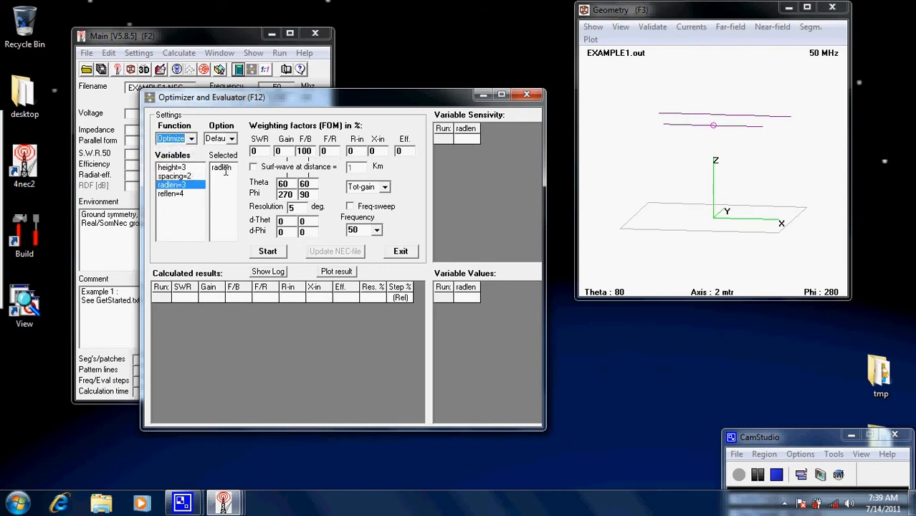
left_click(172, 193)
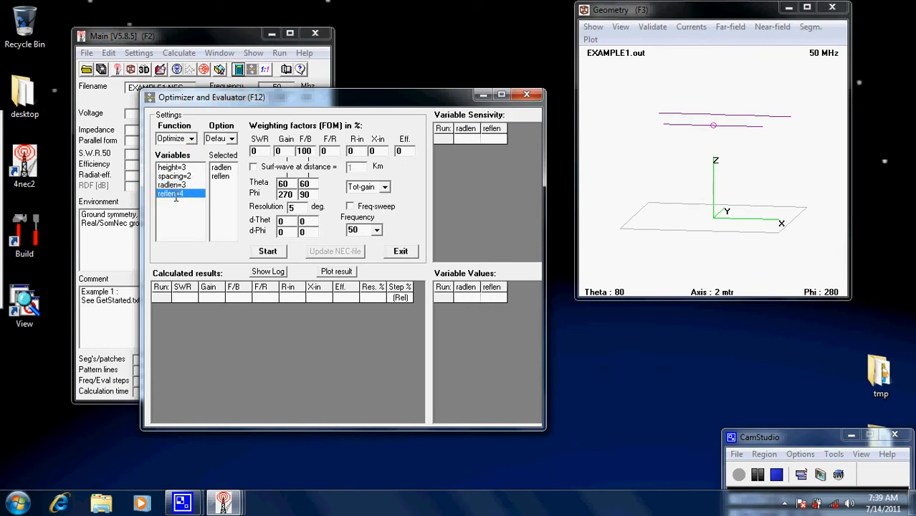
left_click(221, 176)
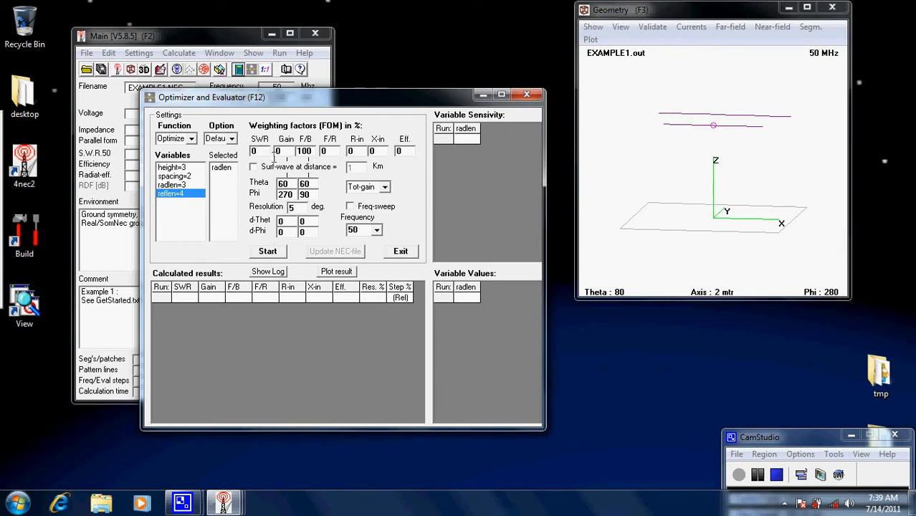
- Set the F/B weighting to 0 and SWR to 100, run the radlen optimization, and resume it for a second pass
left_click(309, 154)
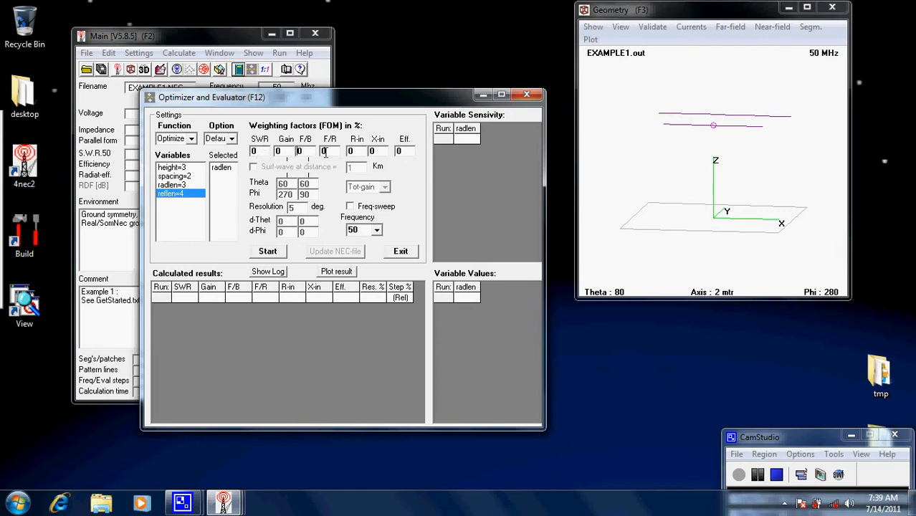
double_click(259, 151)
type("100")
left_click(262, 249)
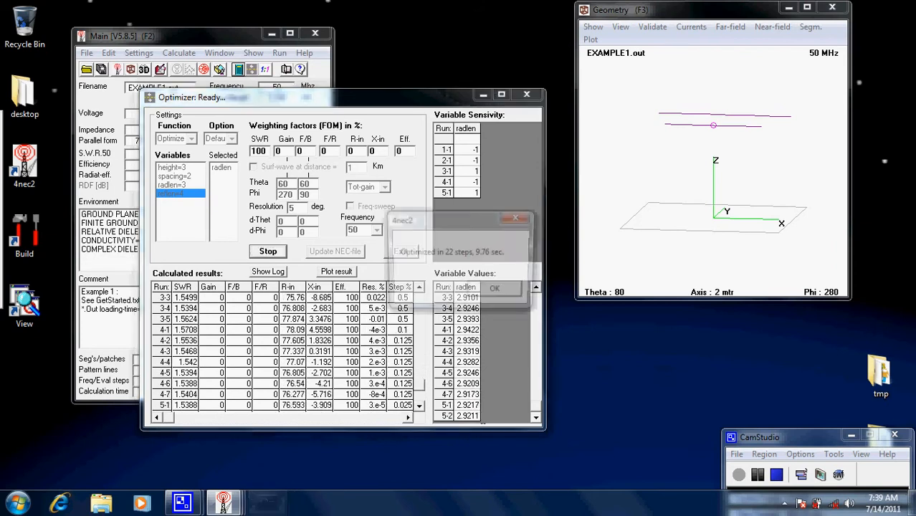
left_click(504, 291)
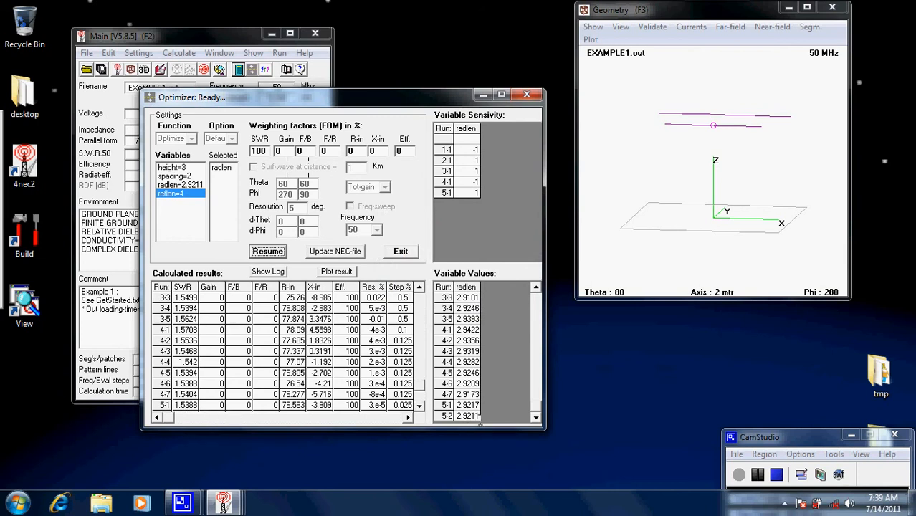
left_click(269, 251)
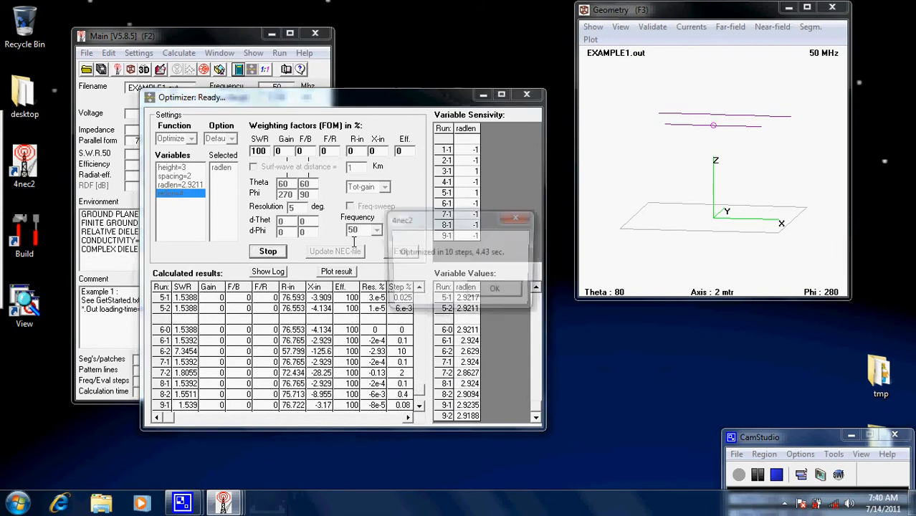
left_click(487, 290)
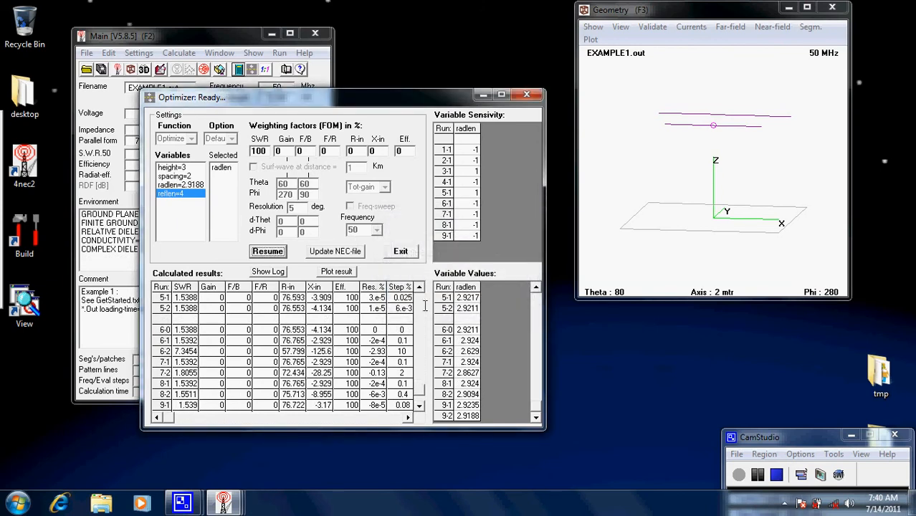
- Save the optimized driven element length to EXAMPLE1.NEC, overwriting the existing file, and leave the optimizer
left_click(329, 251)
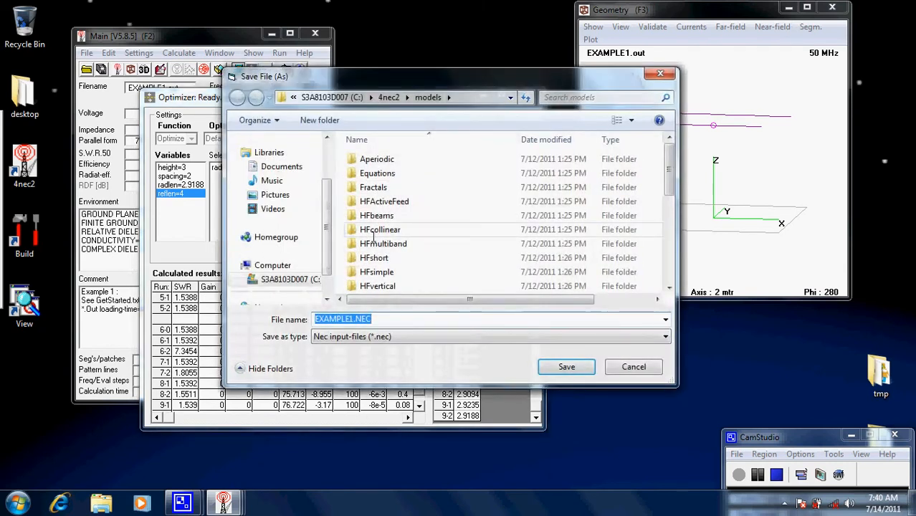
left_click(550, 366)
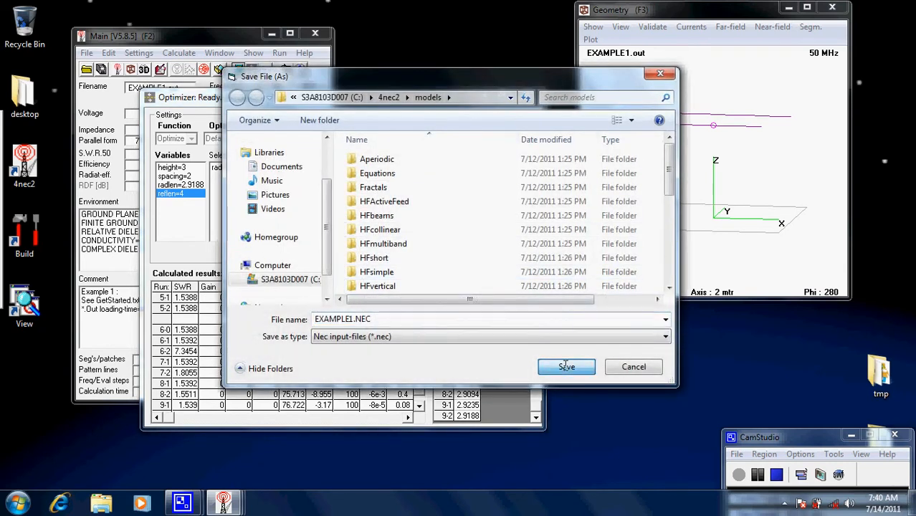
left_click(501, 256)
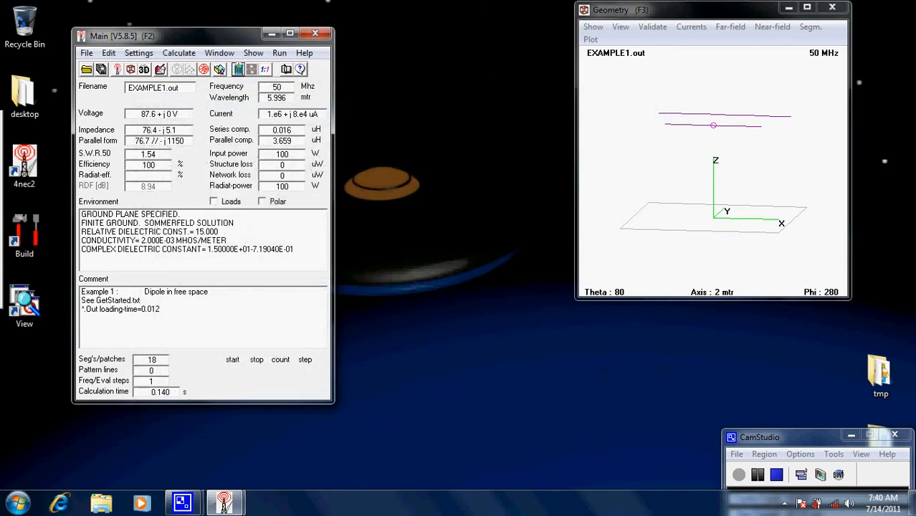
- Generate the far-field pattern of the antenna with the optimized driven element length
left_click(238, 68)
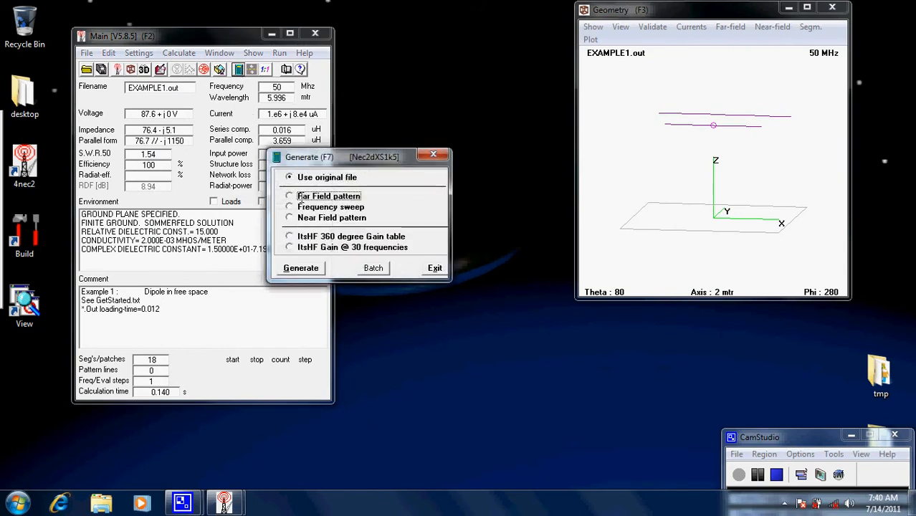
left_click(299, 198)
left_click(304, 356)
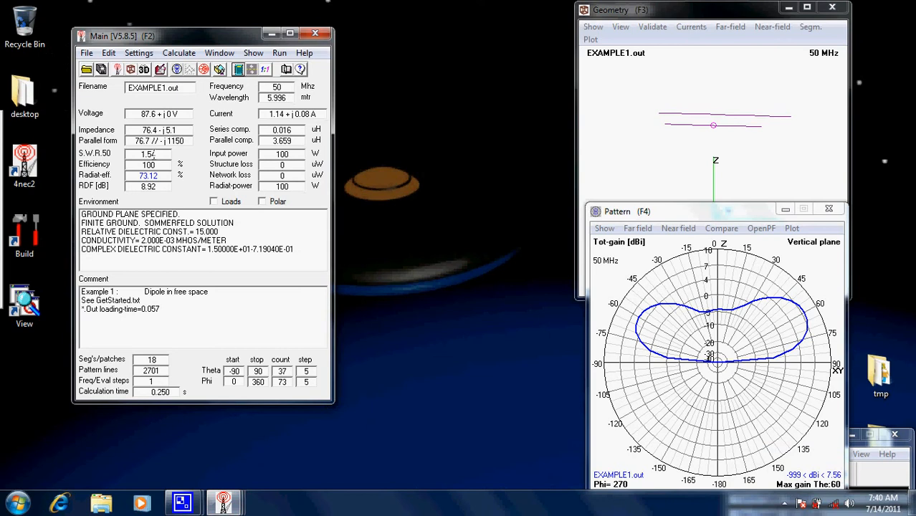
- Check the stored symbol values of EXAMPLE1.NEC in the geometry editor and close it
left_click(160, 68)
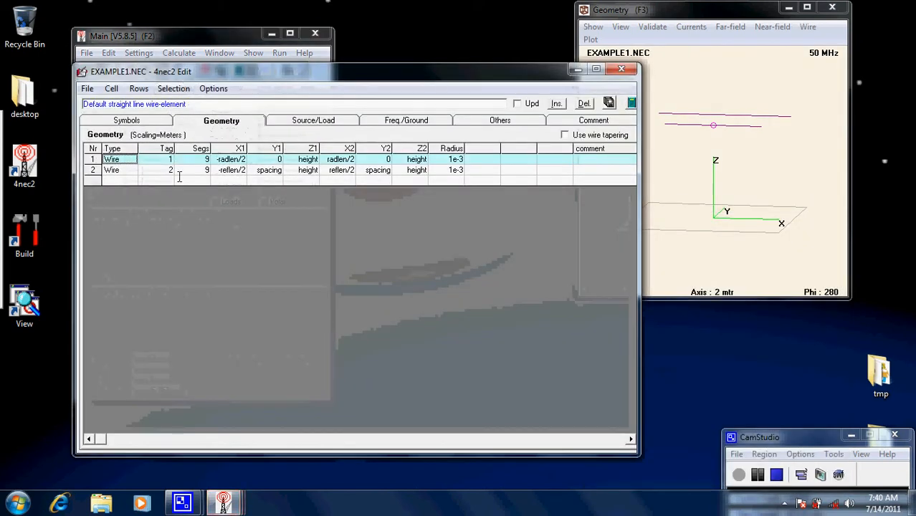
left_click(146, 122)
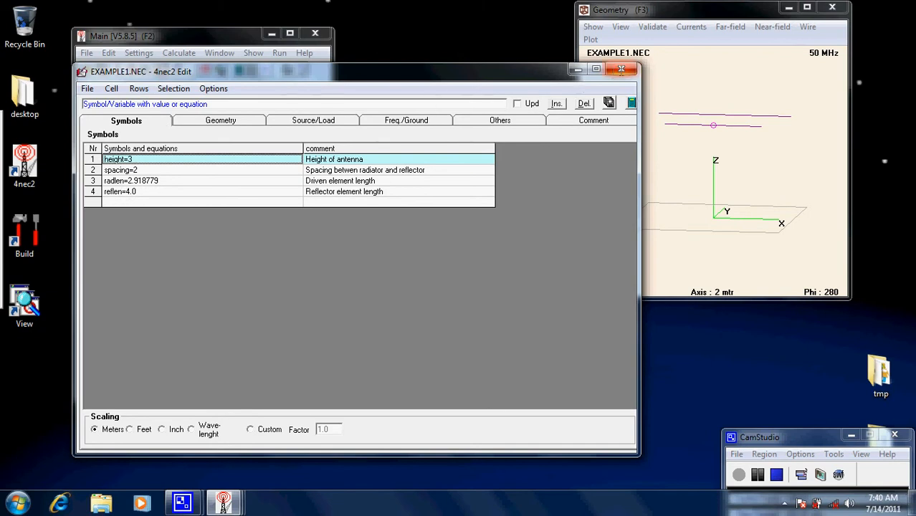
left_click(621, 69)
- Optimize only the reflen variable with the SWR weighting set to 0 and the F/B weighting set to 100
left_click(178, 53)
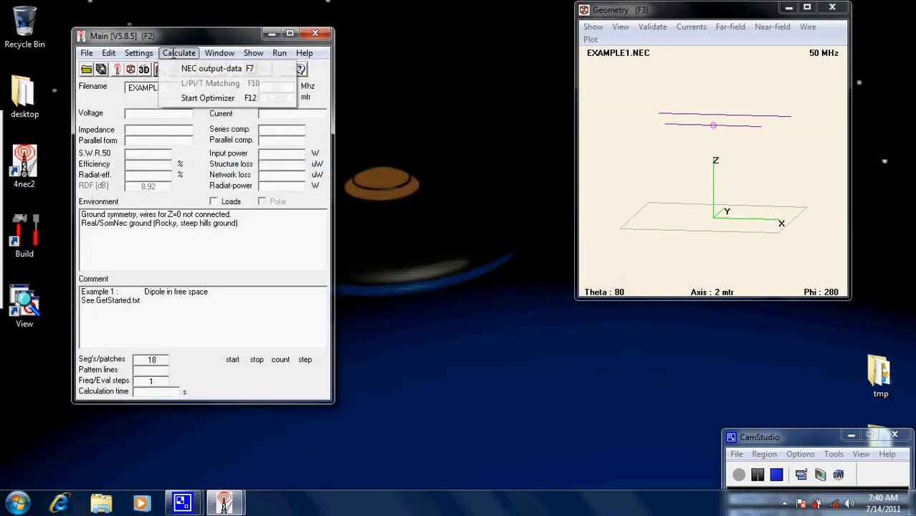
left_click(207, 98)
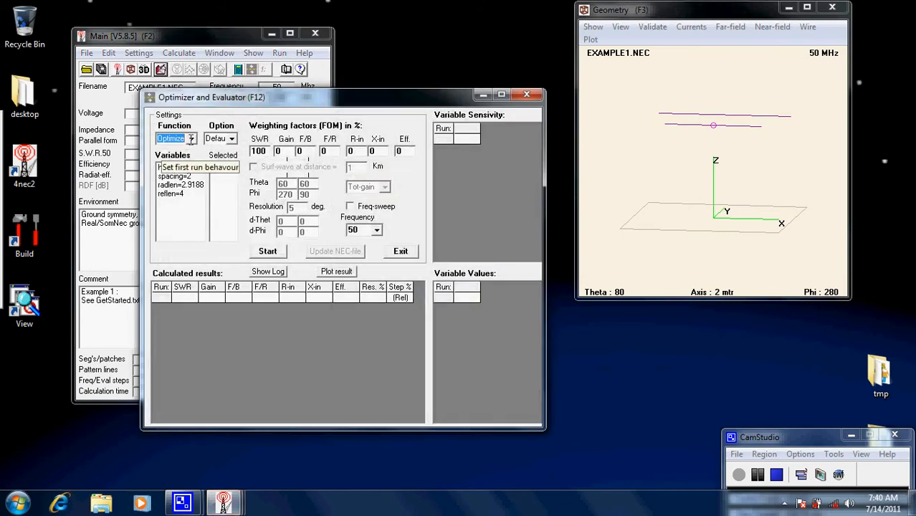
left_click(175, 195)
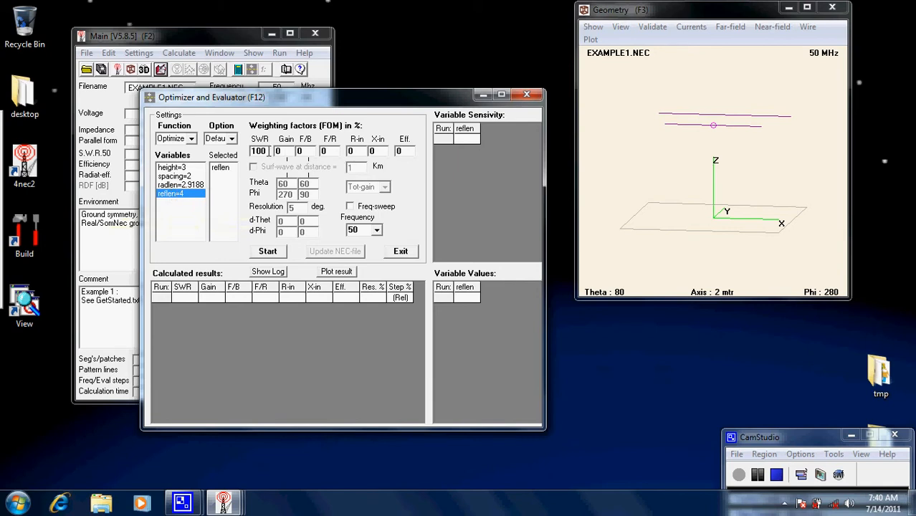
double_click(267, 151)
type("0")
double_click(308, 151)
type("100")
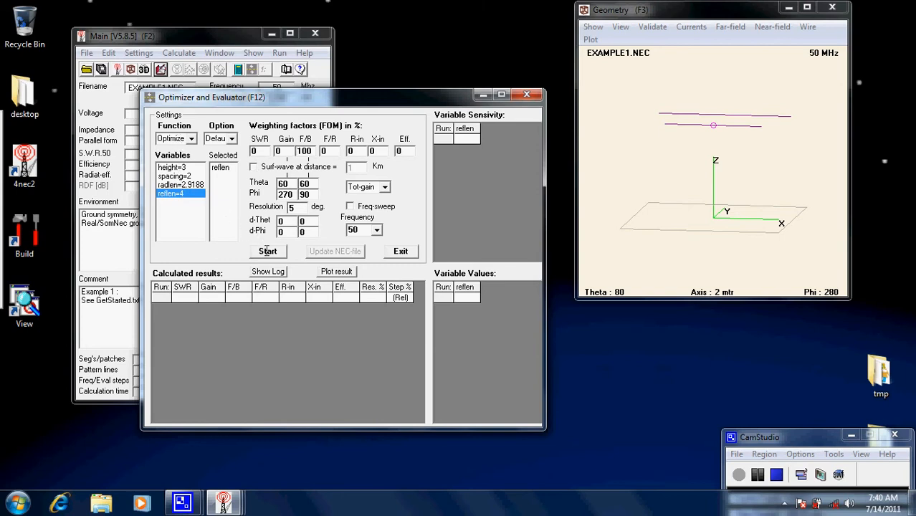
left_click(267, 251)
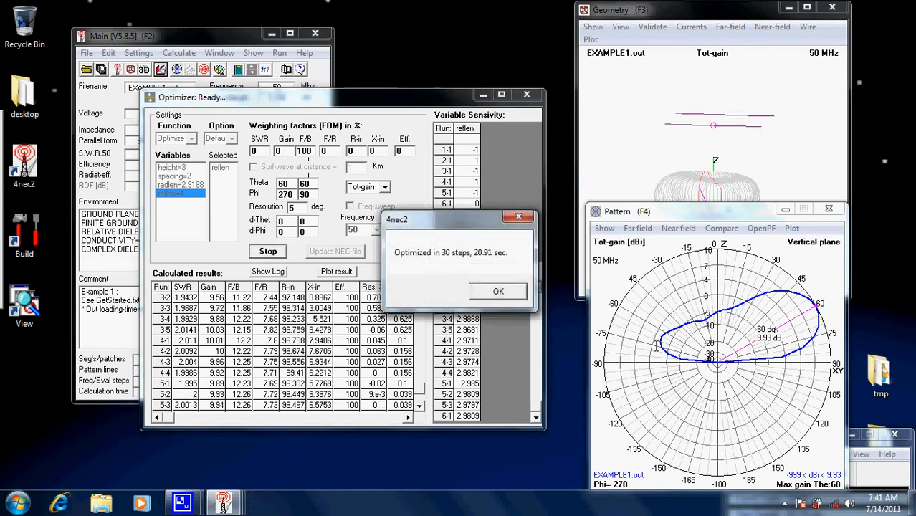
left_click(500, 291)
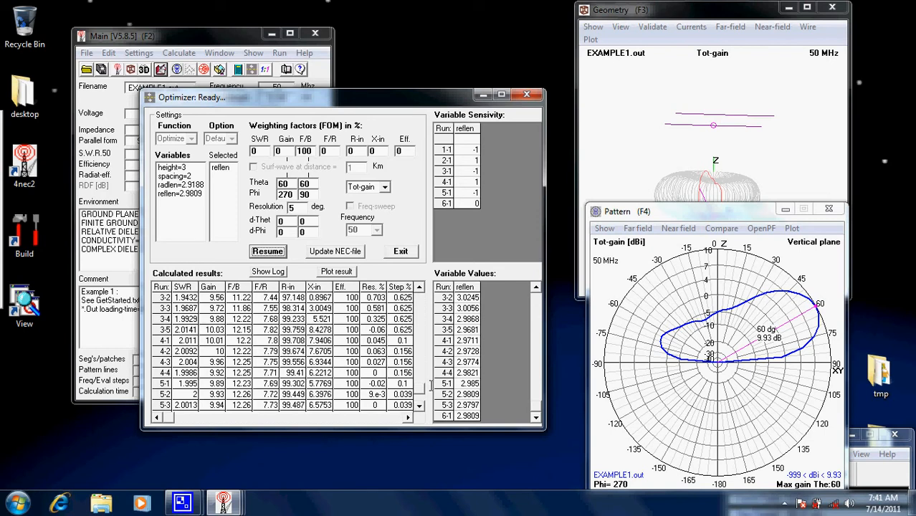
- Save the optimized reflector length to EXAMPLE1.NEC, overwriting the existing file, and close the optimizer
left_click(341, 251)
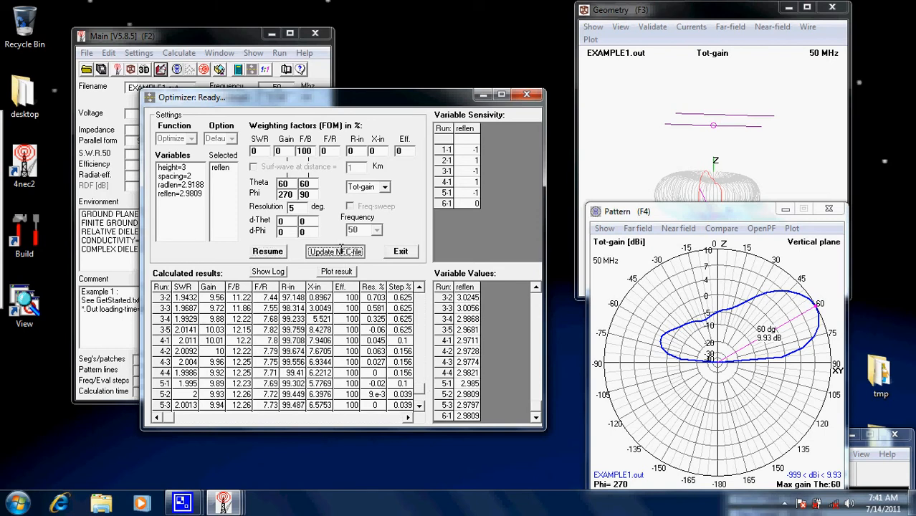
left_click(566, 366)
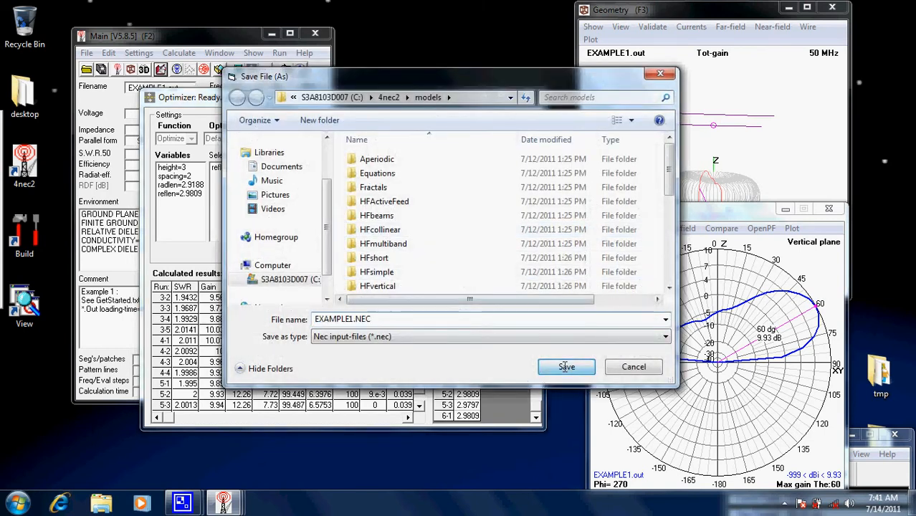
left_click(506, 255)
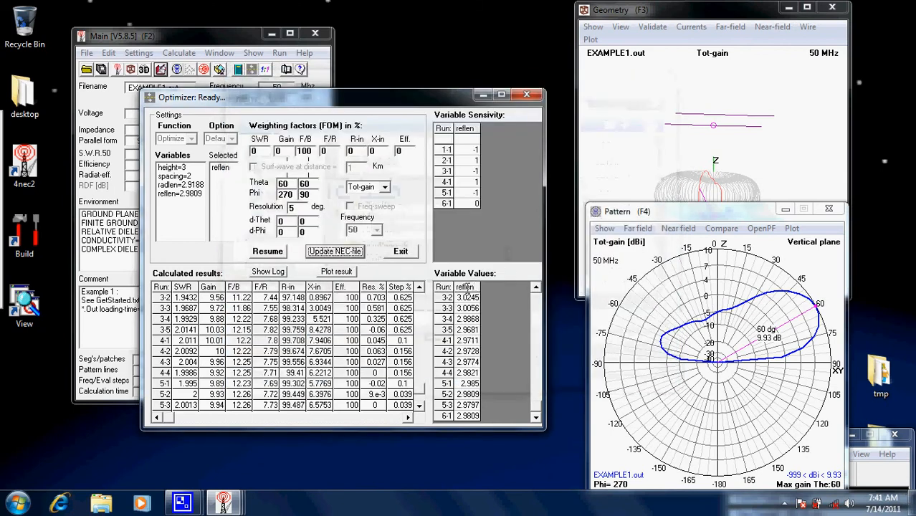
left_click(536, 94)
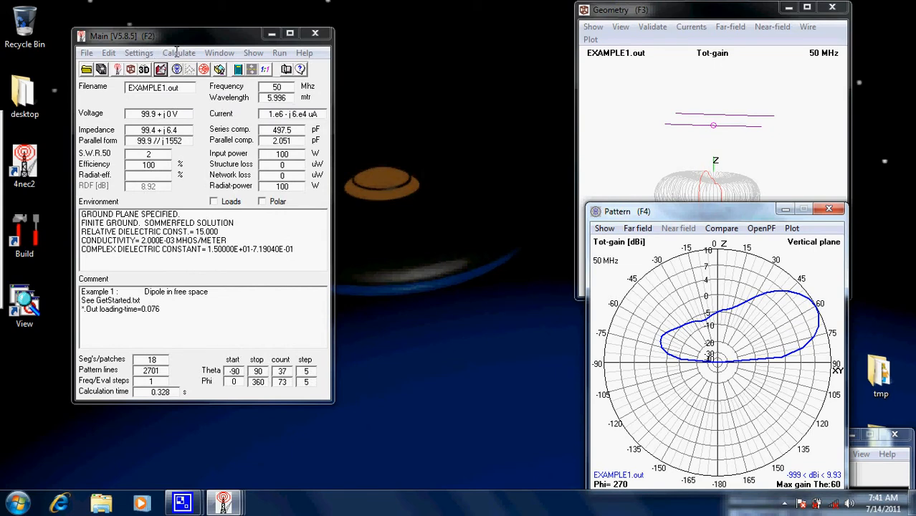
- Optimize reflen and radlen together with the SWR weighting set to 100 alongside the 100 F/B weighting
left_click(178, 53)
left_click(195, 98)
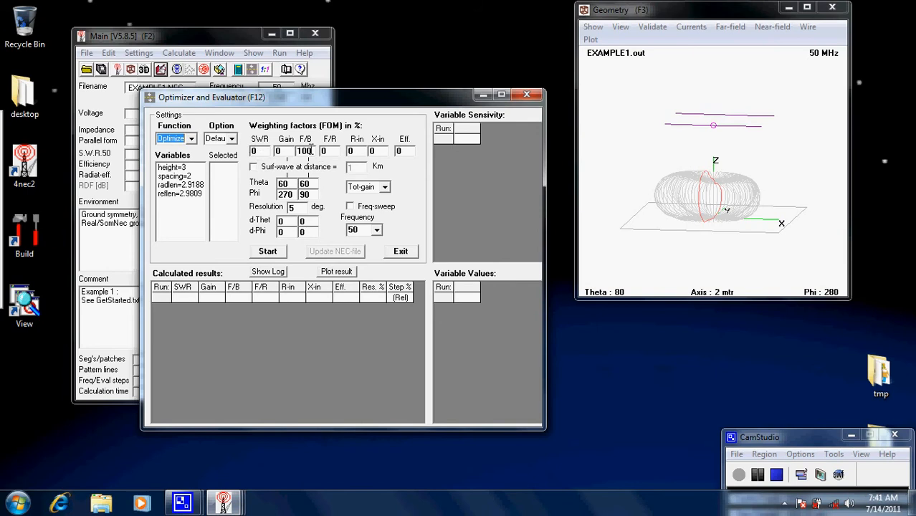
double_click(262, 151)
type("100")
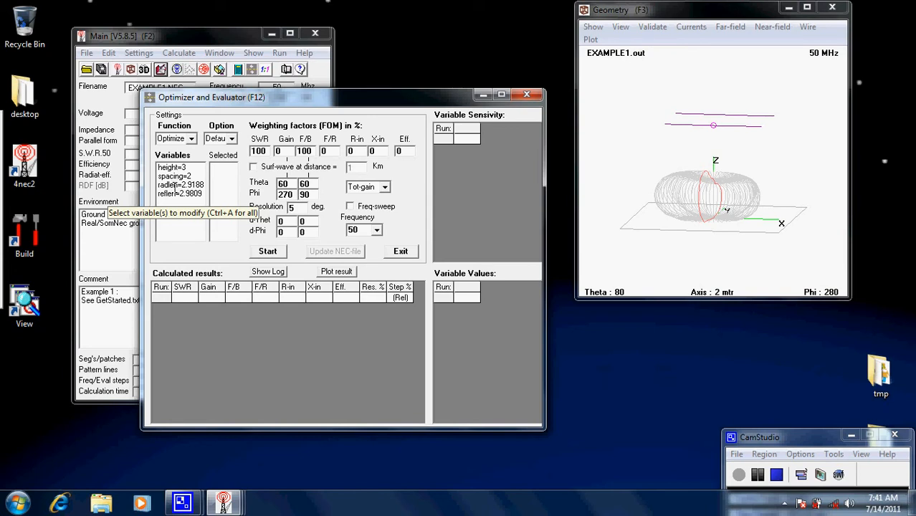
left_click(178, 193)
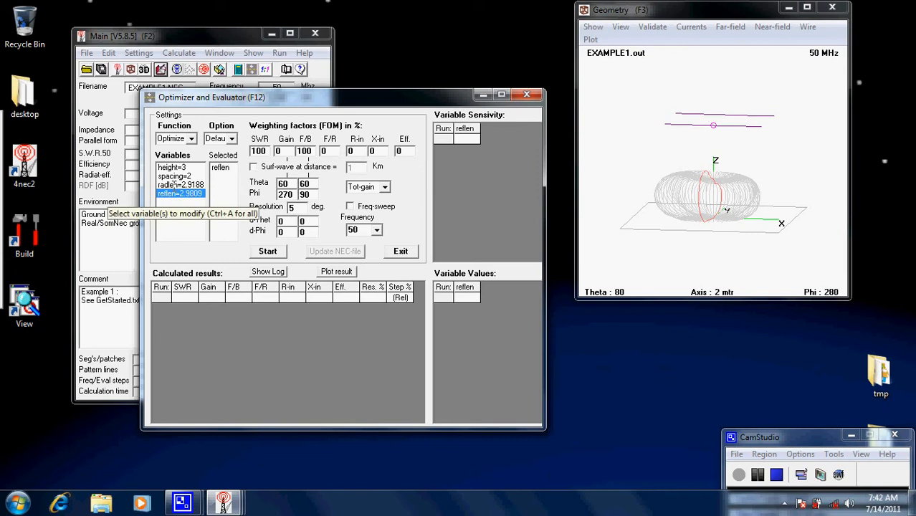
left_click(176, 185)
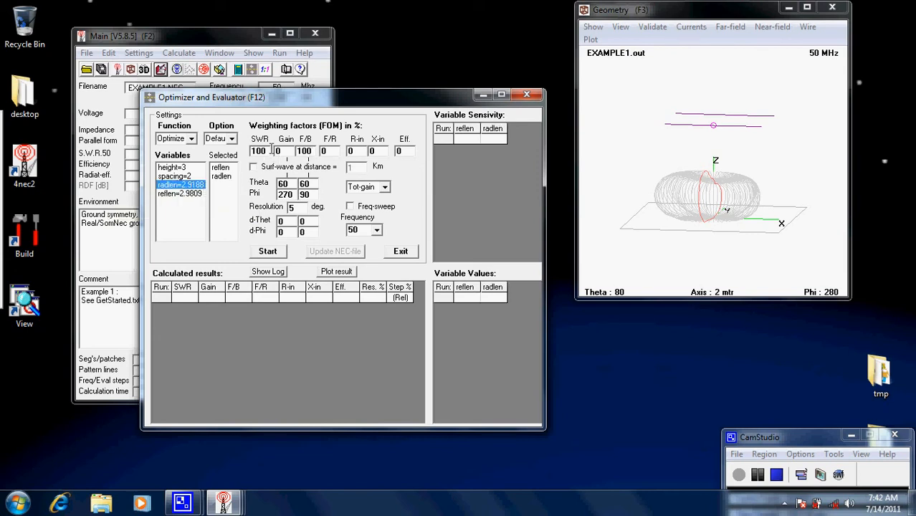
left_click(276, 253)
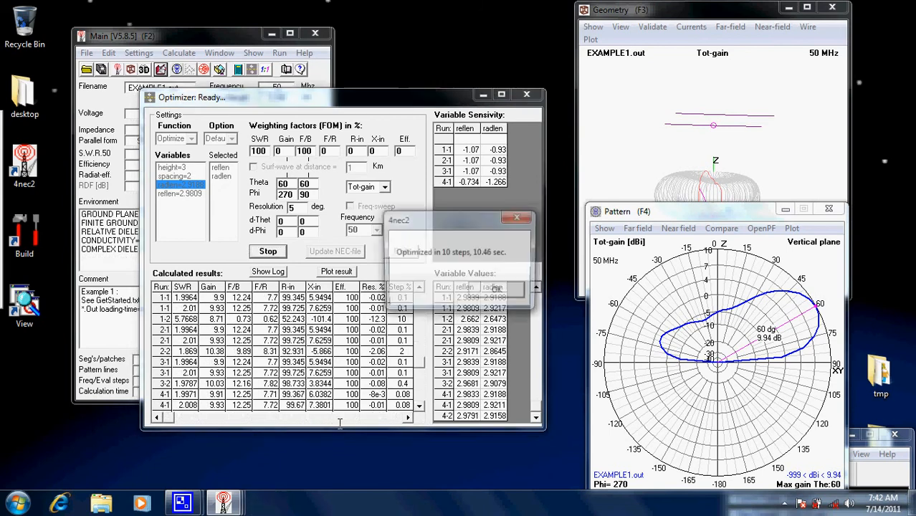
left_click(521, 290)
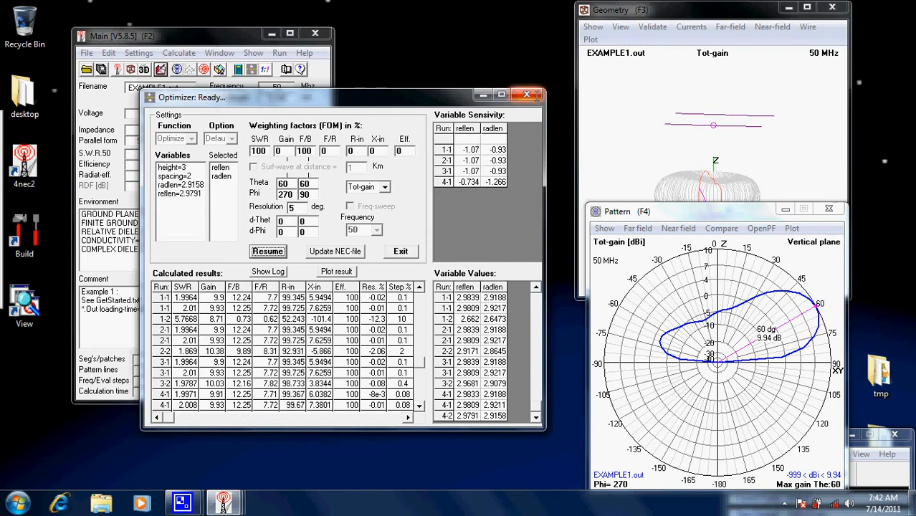
- Restart the optimizer and optimize reflen, radlen and spacing together with the SWR and F/B weightings at 100
left_click(527, 95)
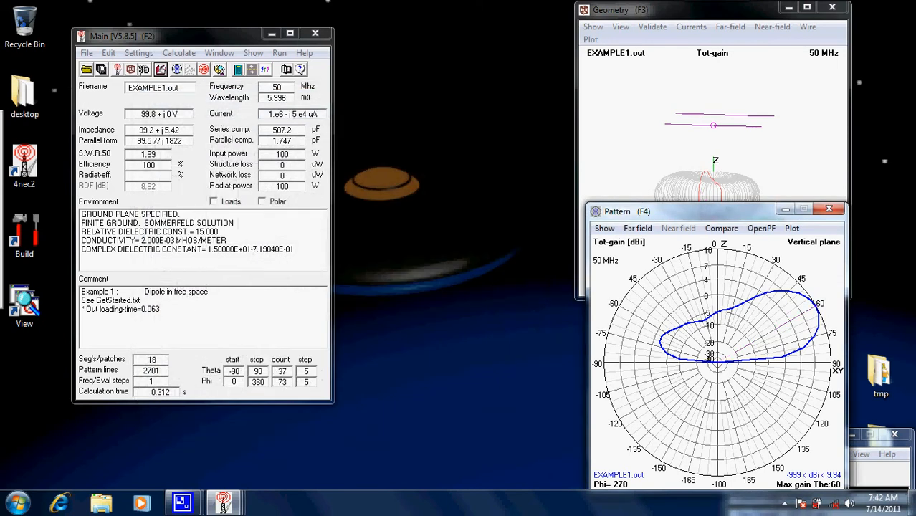
left_click(179, 53)
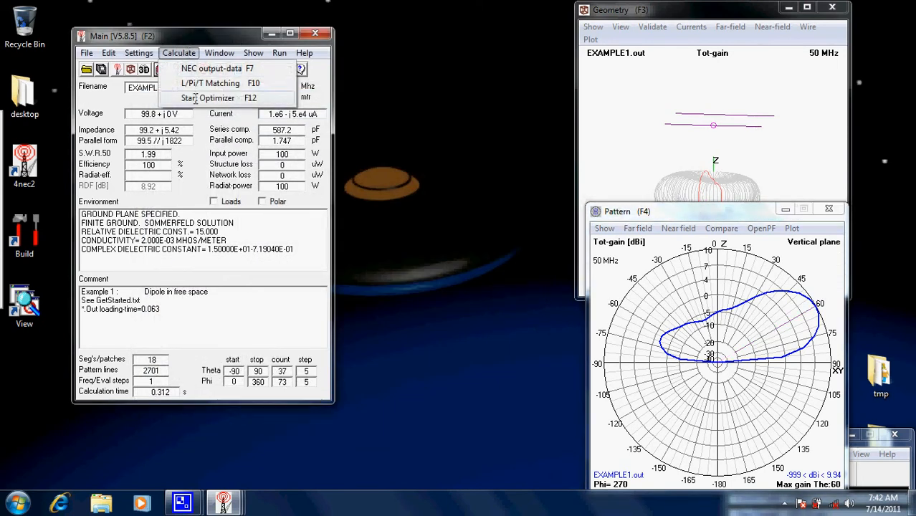
left_click(216, 96)
left_click(177, 193)
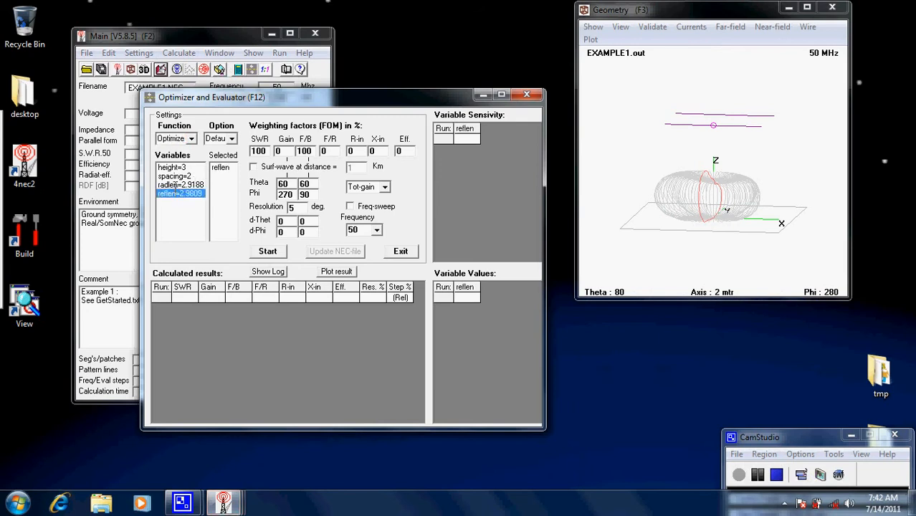
left_click(176, 184)
left_click(188, 177)
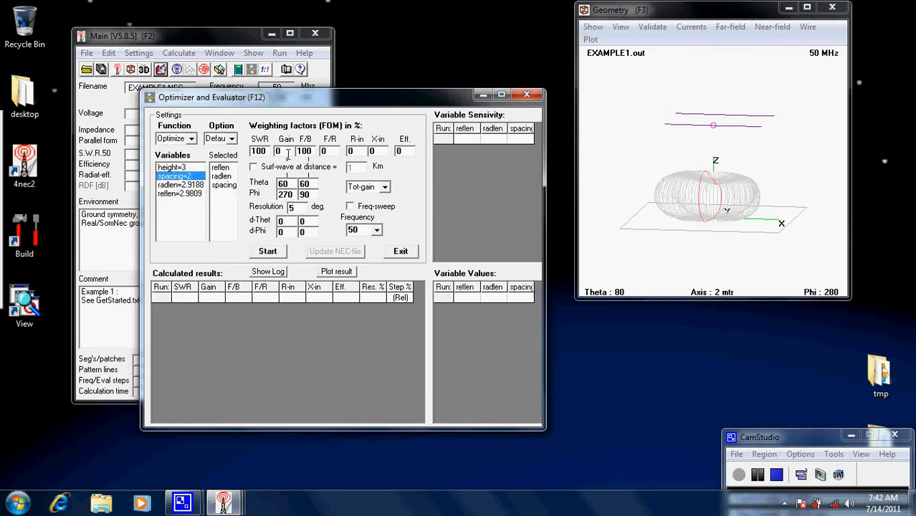
left_click(270, 251)
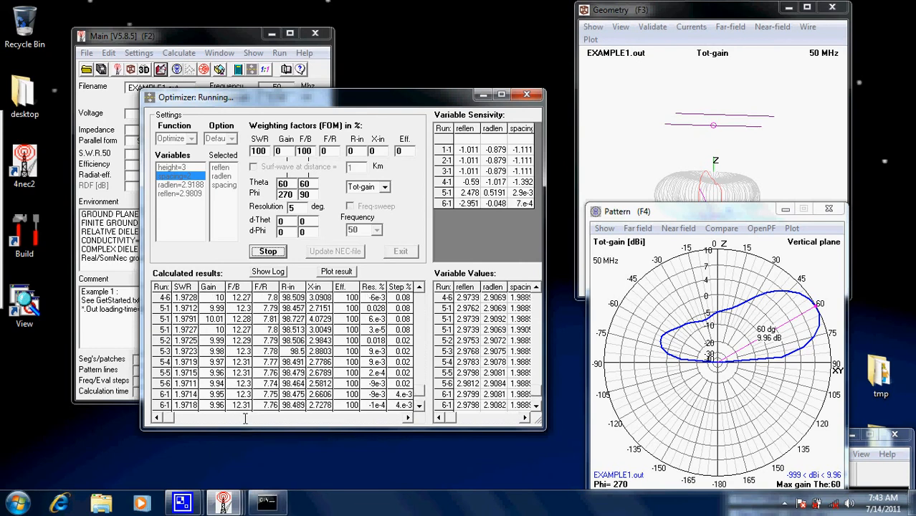
left_click(496, 291)
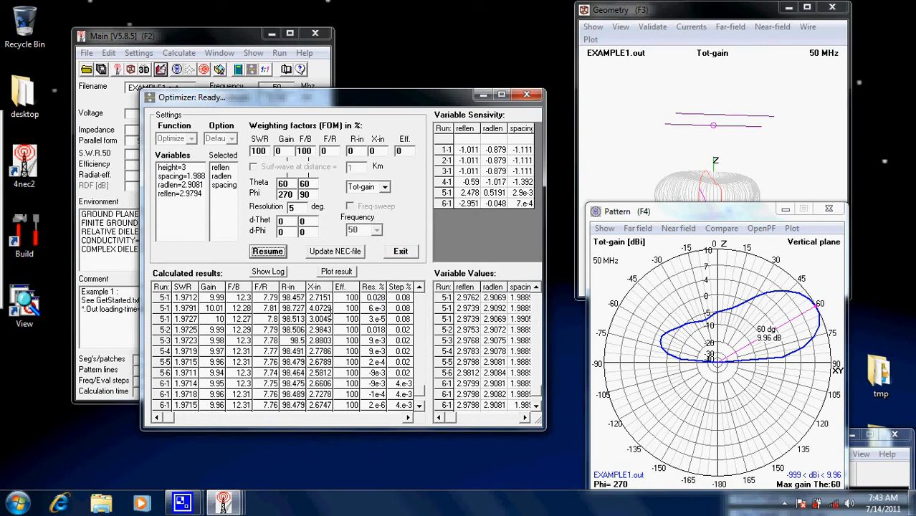
- Save the optimized variables to EXAMPLE1.NEC, overwriting the existing file, and close the optimizer
left_click(336, 251)
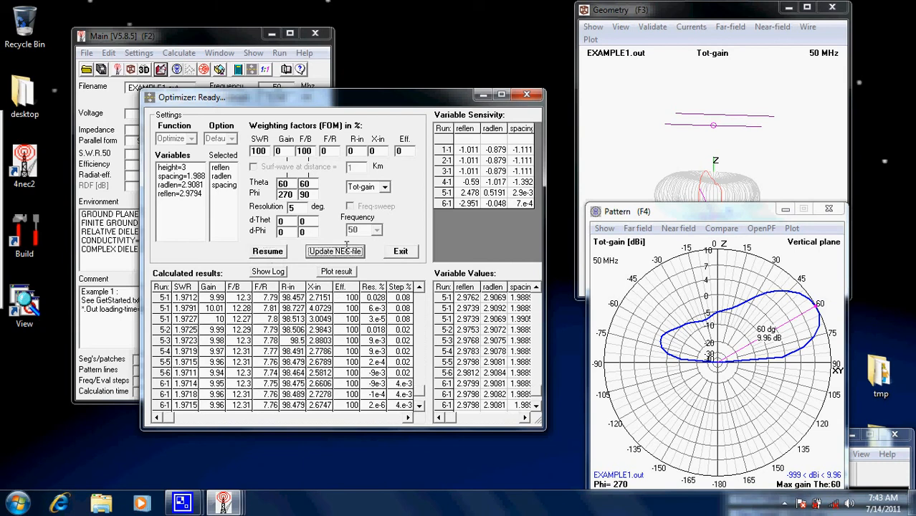
left_click(581, 367)
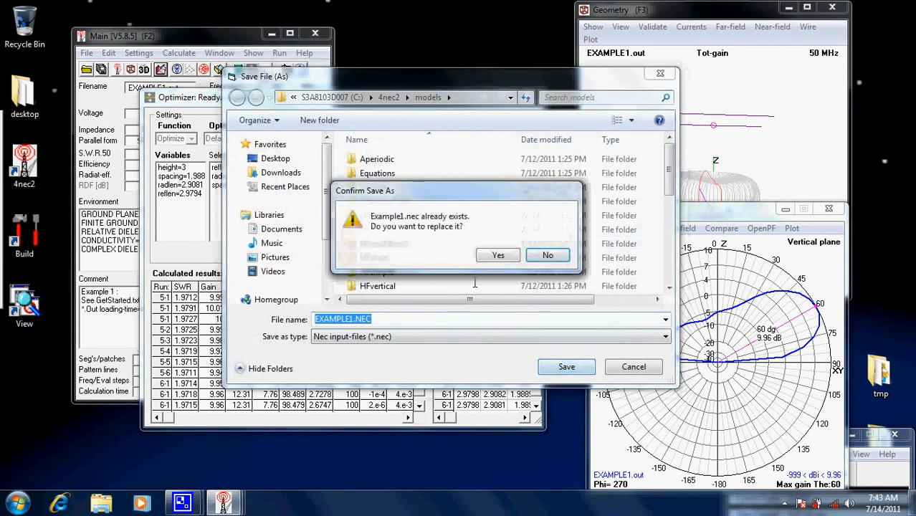
left_click(493, 255)
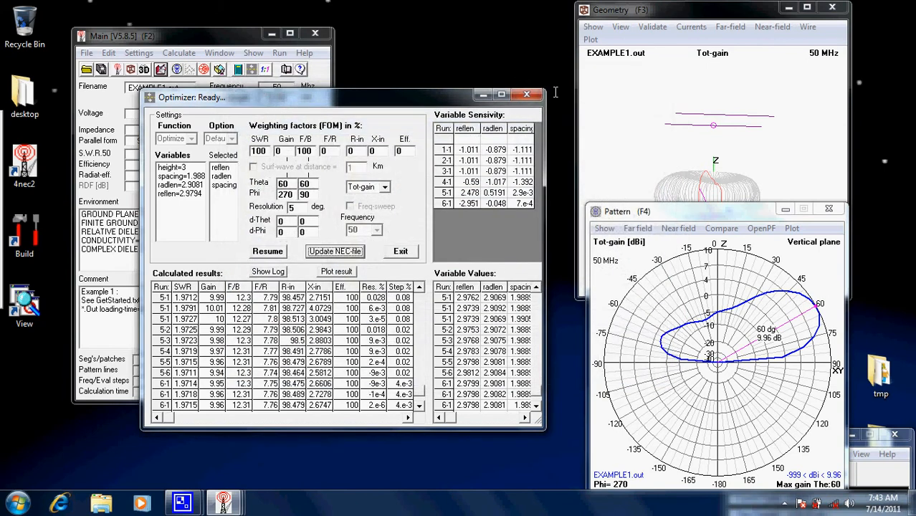
left_click(527, 94)
left_click(179, 53)
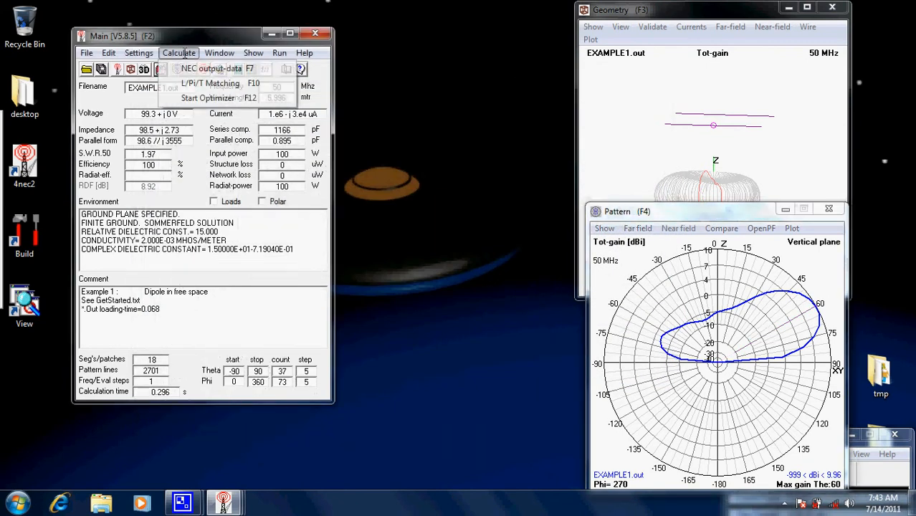
left_click(202, 83)
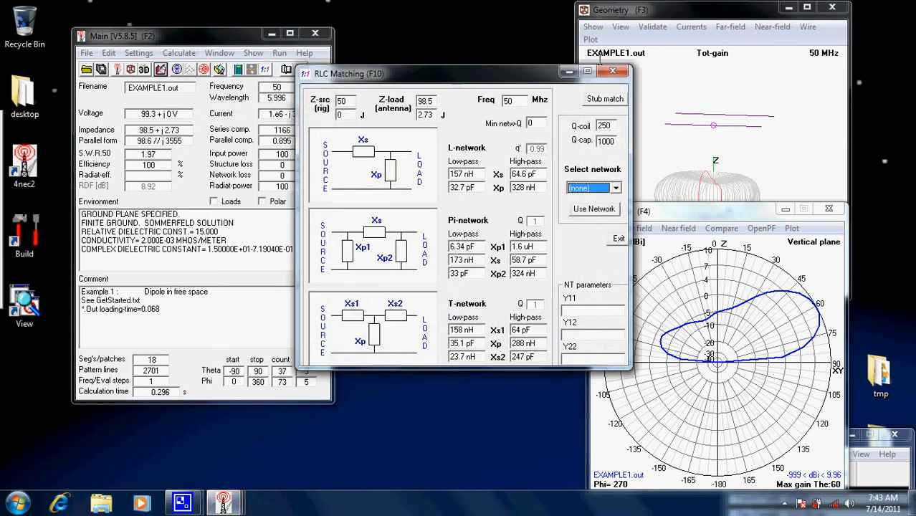
left_click(613, 70)
- Open the L/Pi/T matching calculator for the antenna and select the L - low pass network
left_click(178, 53)
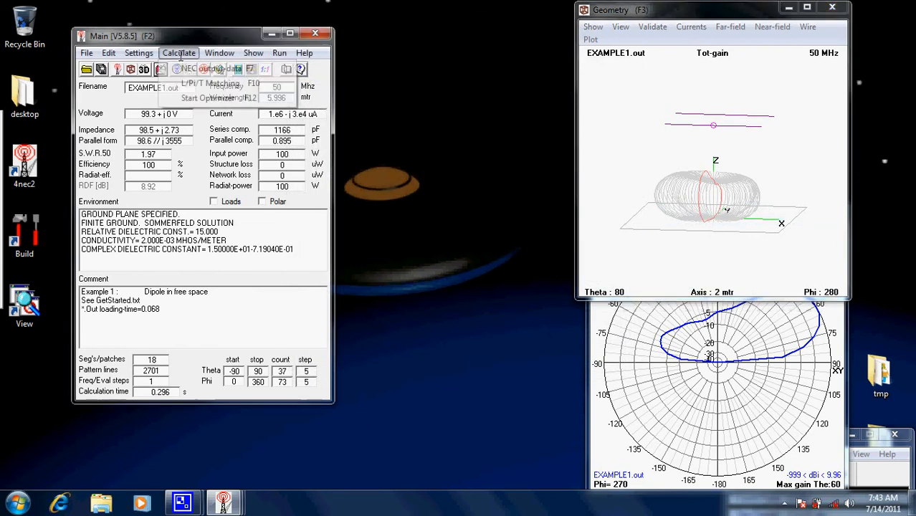
left_click(210, 83)
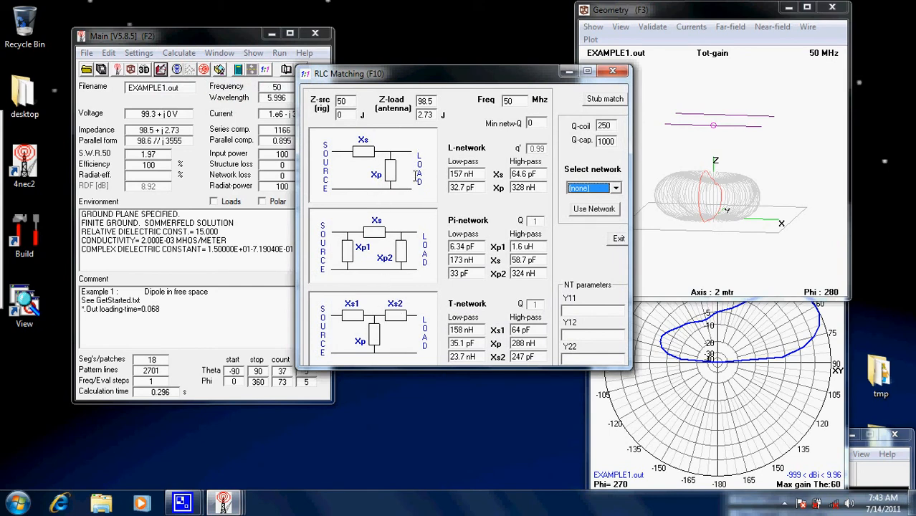
left_click(617, 188)
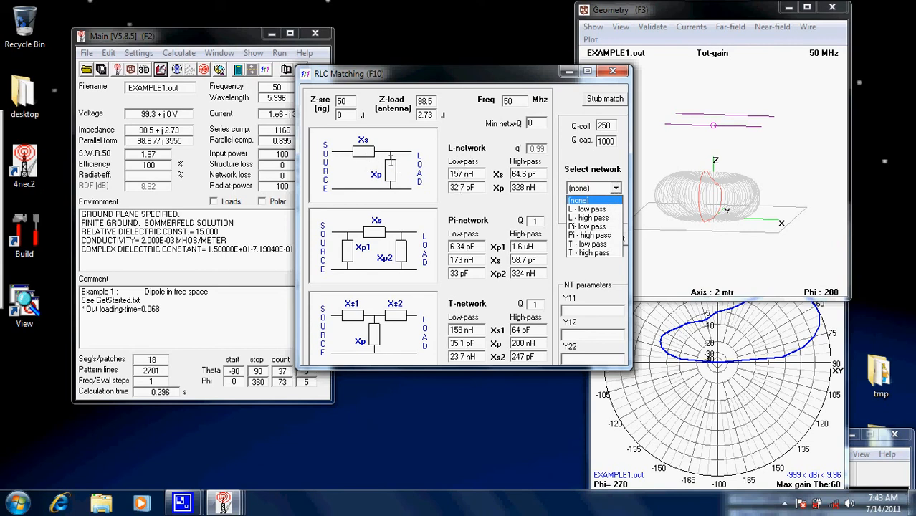
left_click(591, 211)
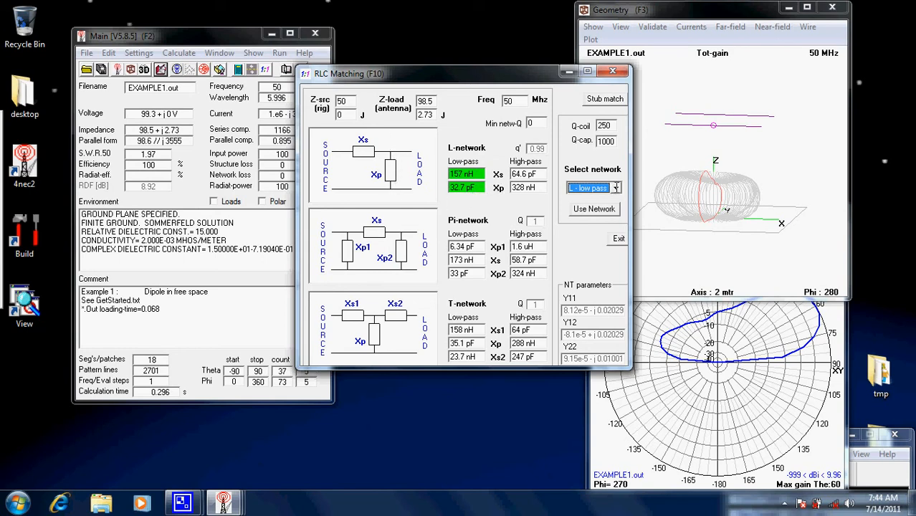
- Apply the Pi - high pass matching network to the antenna and generate its far-field pattern
left_click(615, 187)
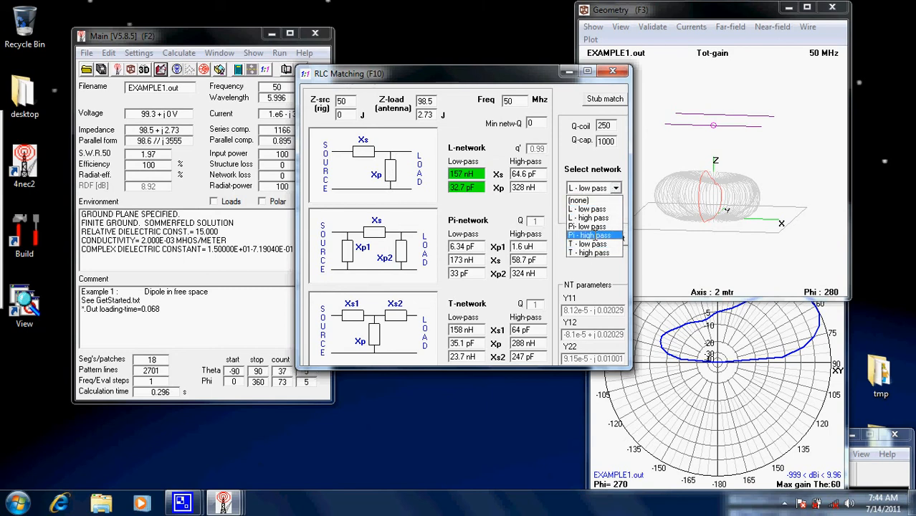
left_click(595, 235)
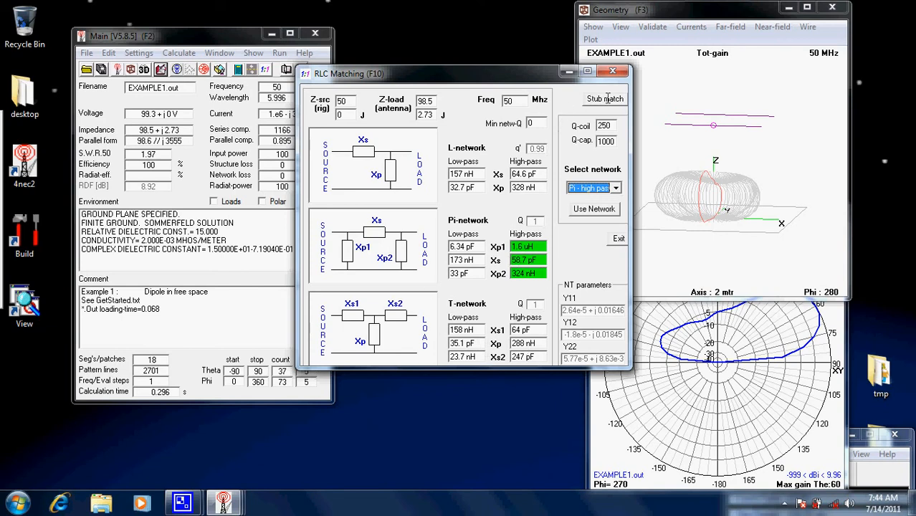
left_click(594, 209)
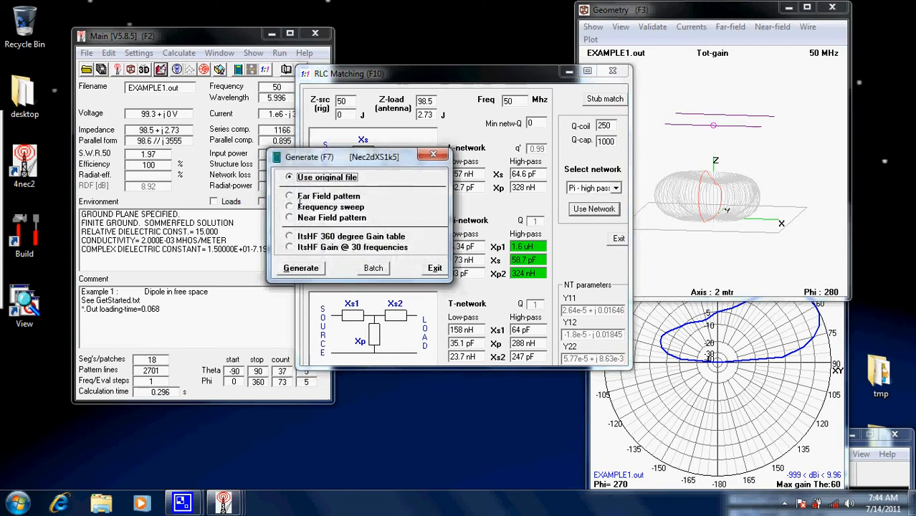
left_click(299, 200)
left_click(310, 361)
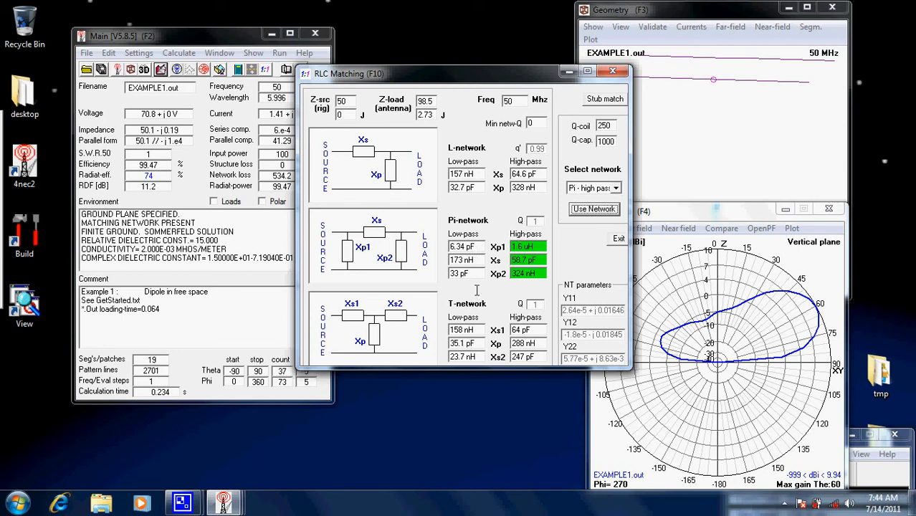
- Switch from RLC matching to stub matching with Parallel stub as the matching network
left_click(608, 99)
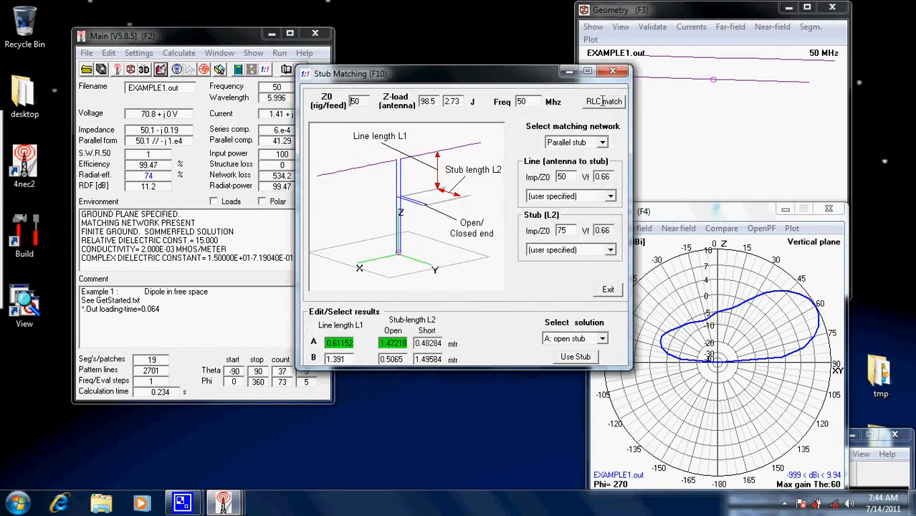
left_click(604, 102)
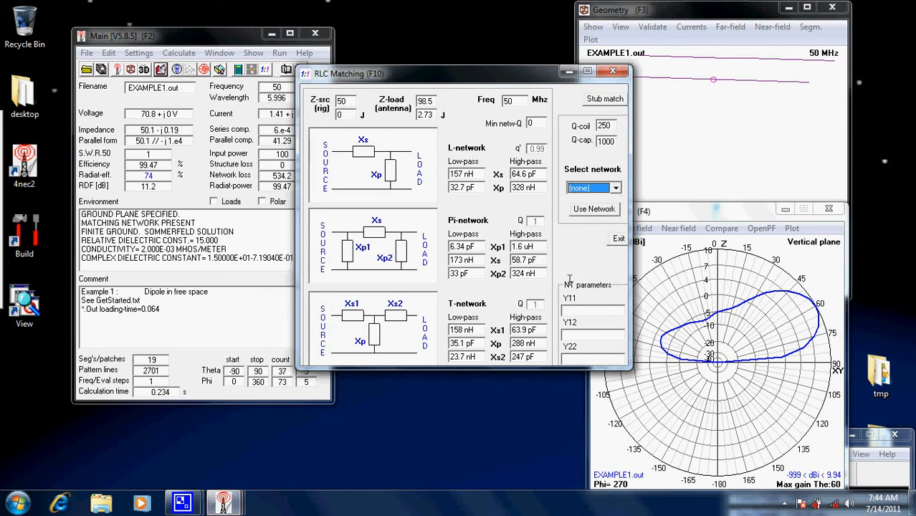
left_click(607, 99)
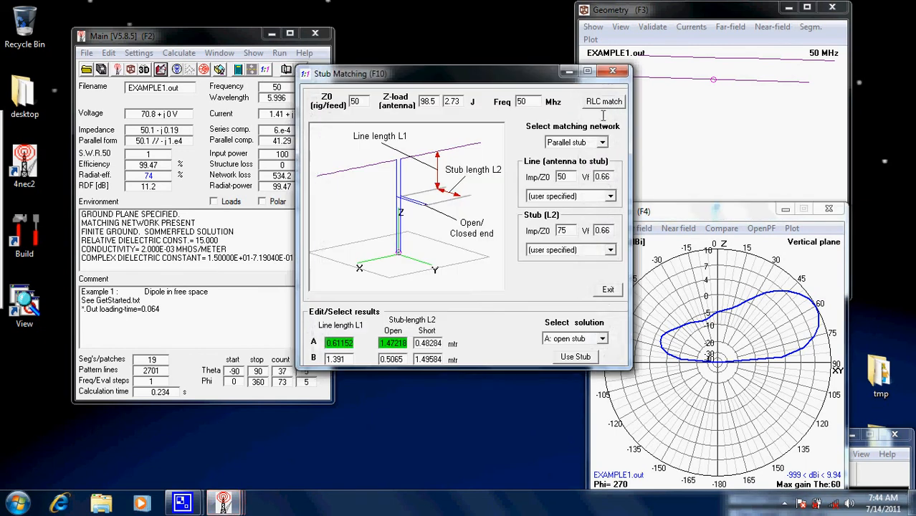
left_click(603, 142)
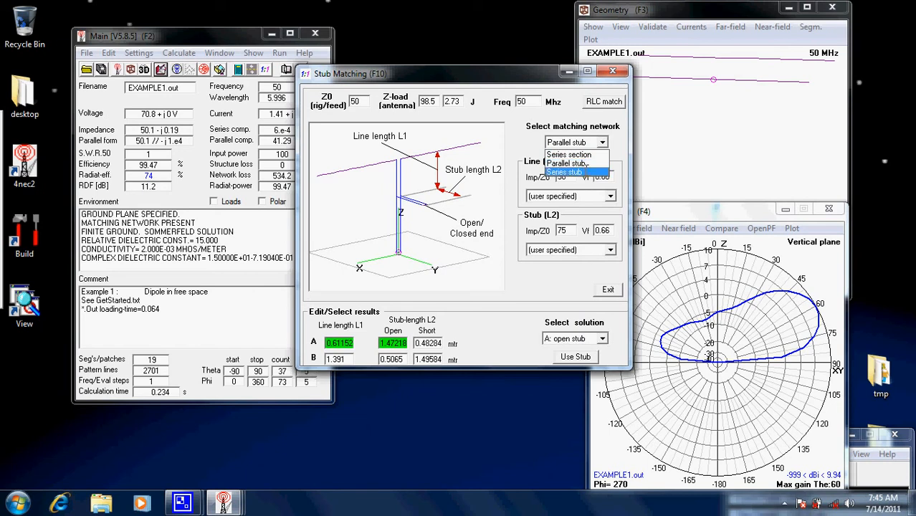
left_click(616, 129)
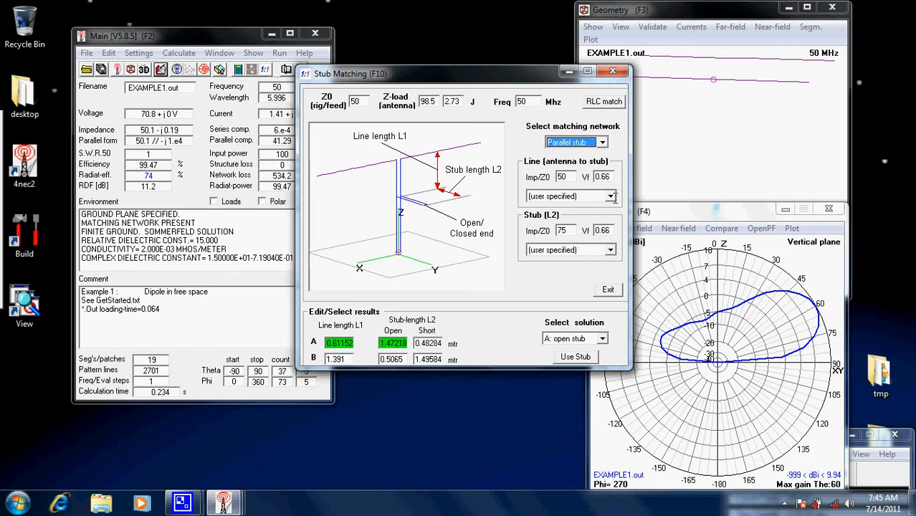
- Look through the predefined cable types available for the antenna-to-stub line and the L2 stub
left_click(611, 195)
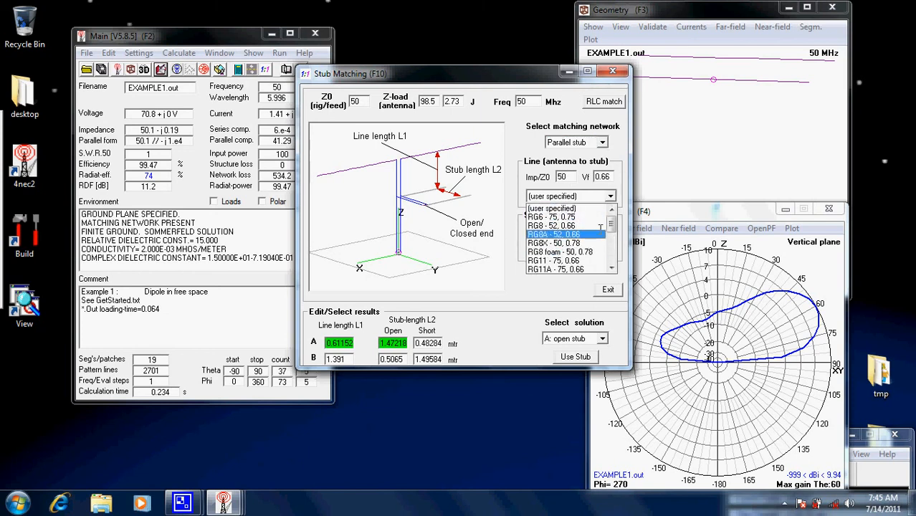
mouse_move(612, 224)
left_mouse_down()
mouse_move(614, 280)
mouse_move(612, 220)
left_mouse_up()
left_click(619, 155)
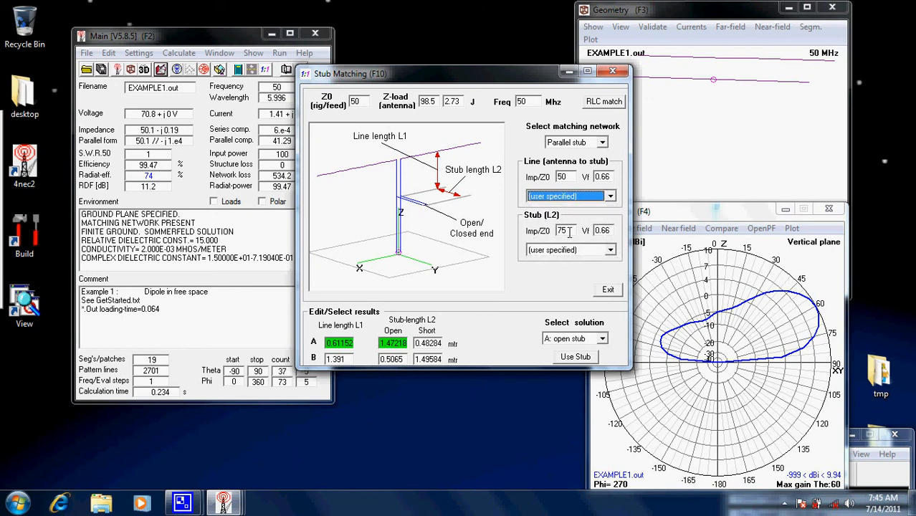
left_click(611, 249)
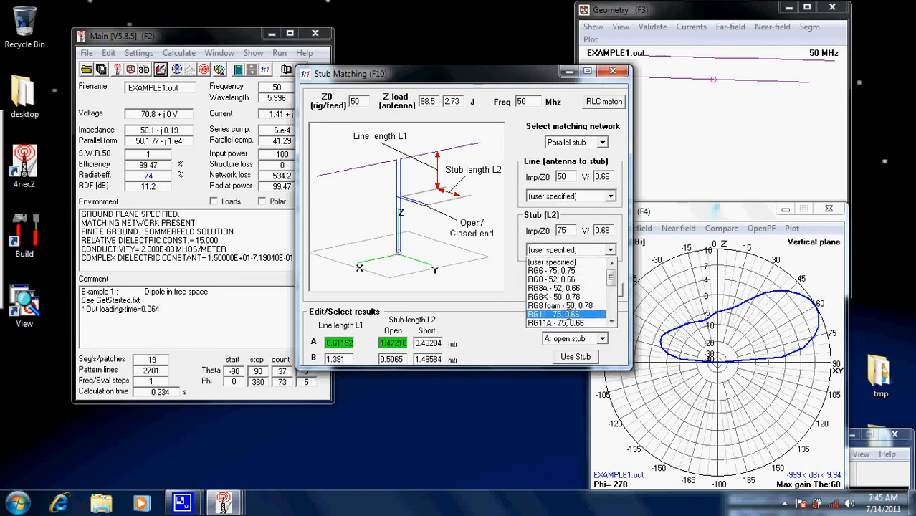
left_click(522, 229)
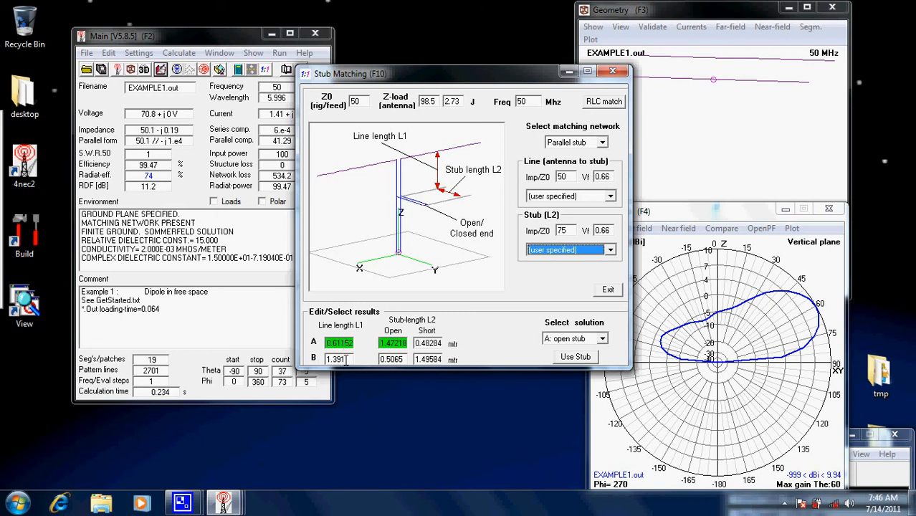
- Apply the "A: short stub" solution of the parallel stub match and generate the far-field pattern
left_click(603, 339)
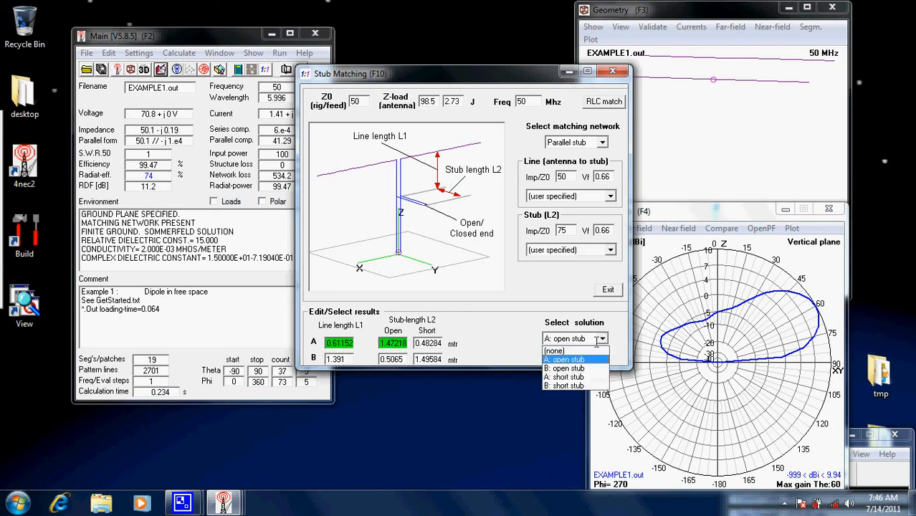
left_click(582, 378)
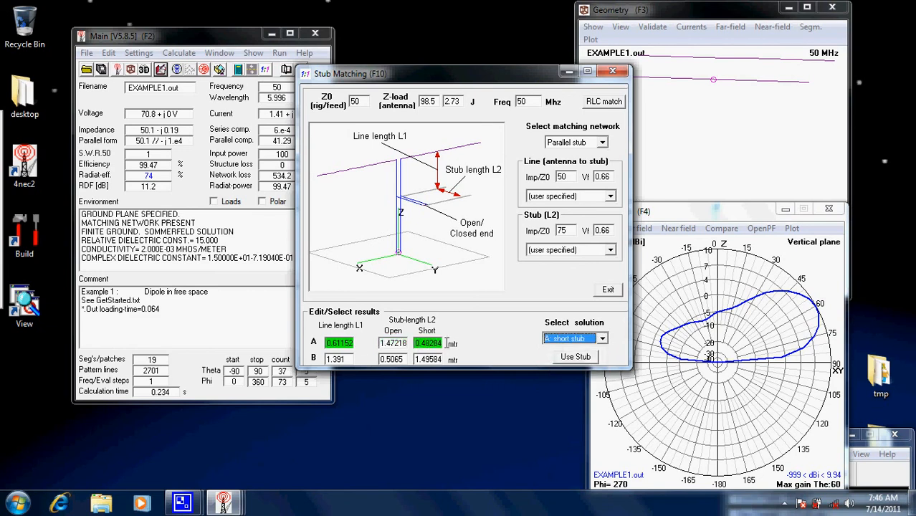
left_click(577, 357)
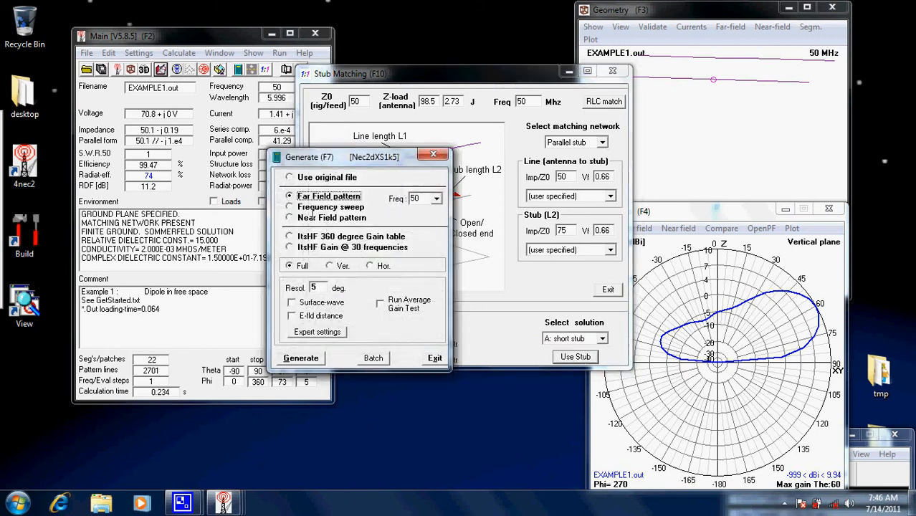
left_click(313, 352)
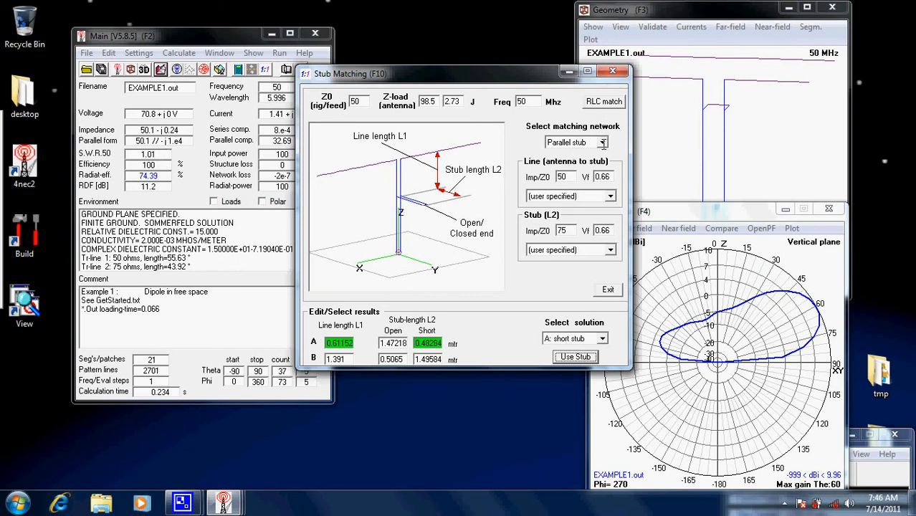
- Switch the matching network to Series section and use Twin flat - 300, 0.82 cable for the match-line L2
left_click(603, 142)
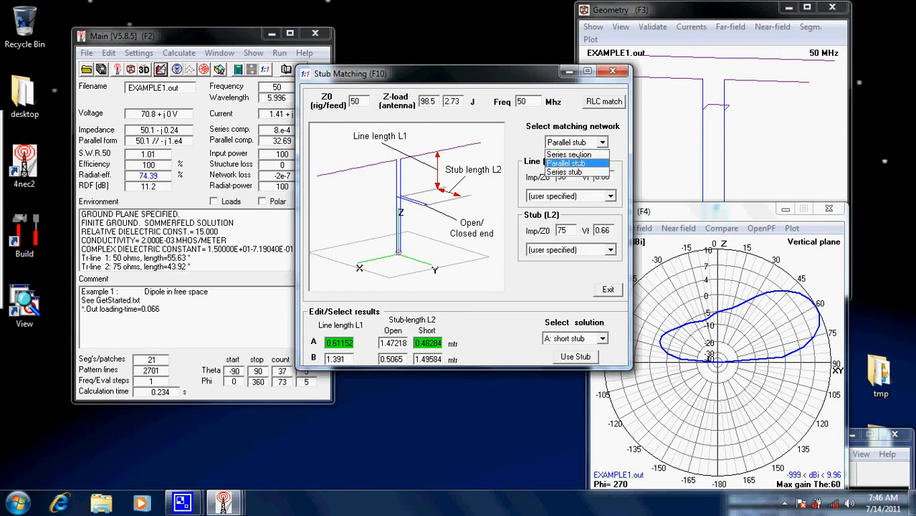
left_click(588, 155)
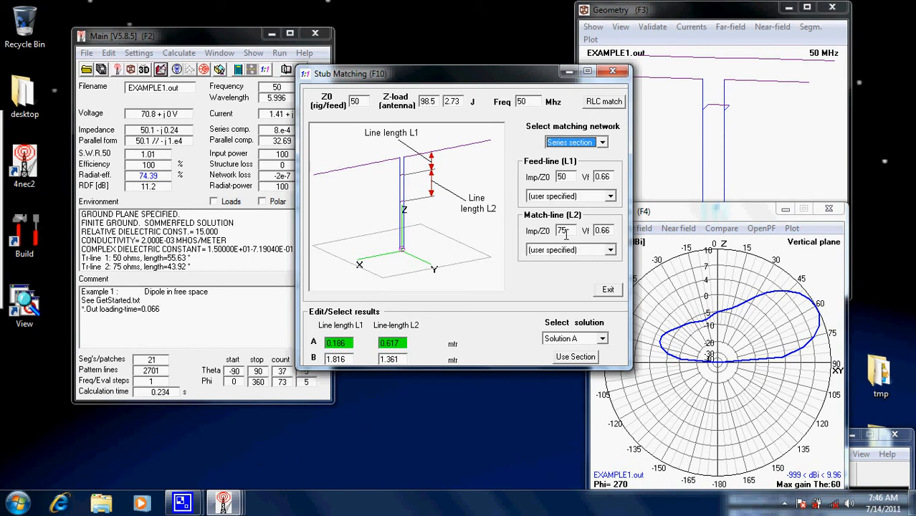
left_click(611, 249)
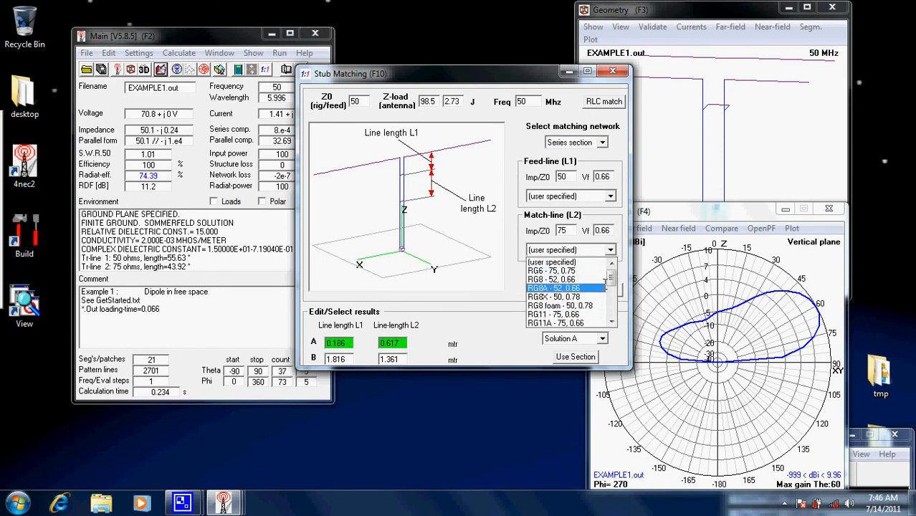
left_click_drag(611, 279, 613, 297)
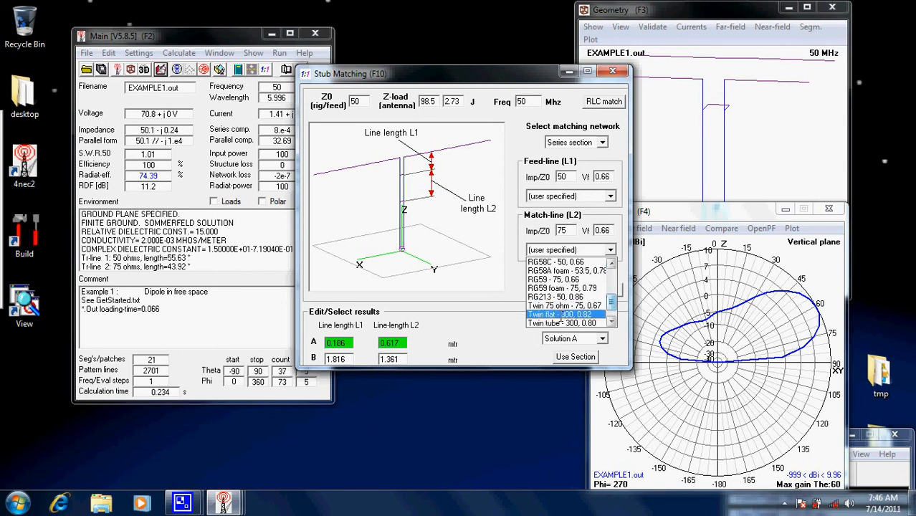
left_click(560, 315)
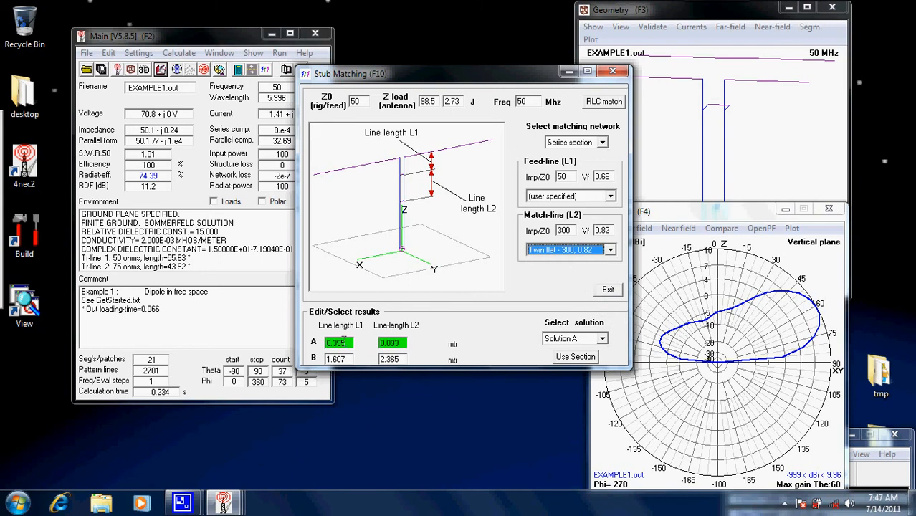
- Apply Solution B of the series section match, generate the far-field pattern and close the stub matching window
left_click(596, 342)
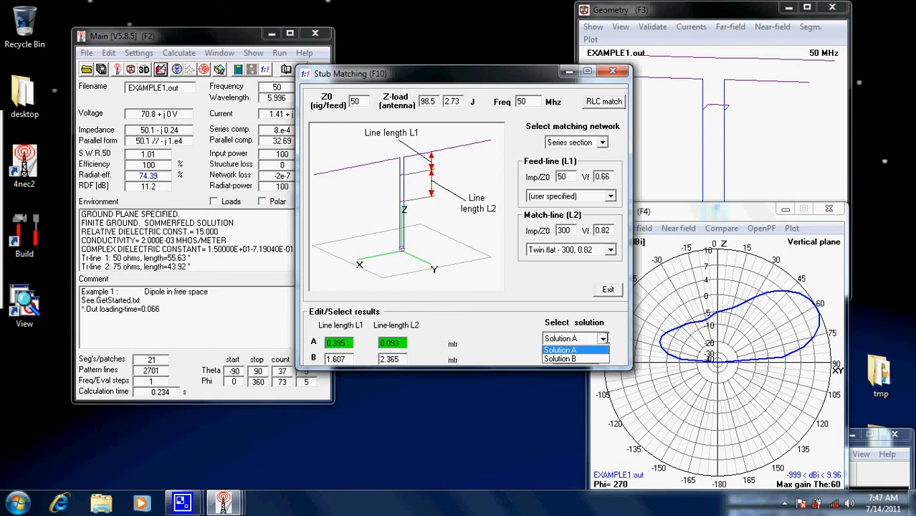
left_click(577, 363)
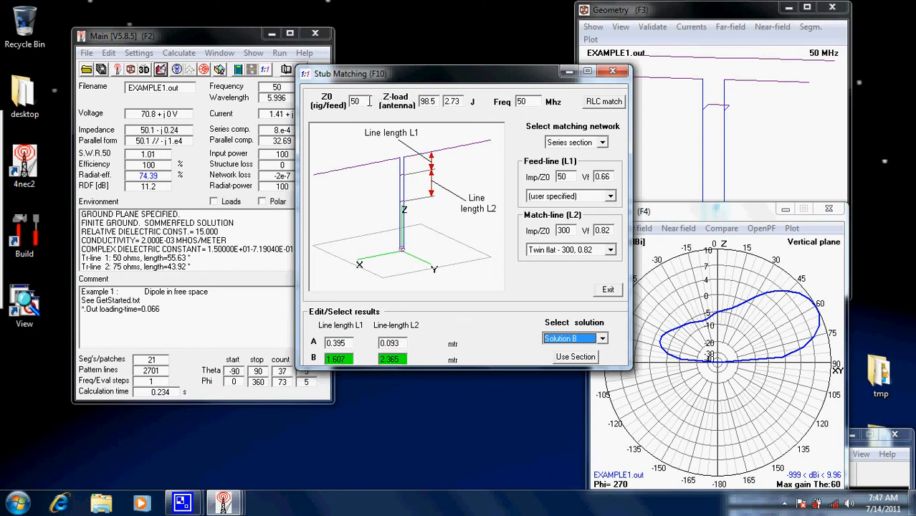
left_click(574, 356)
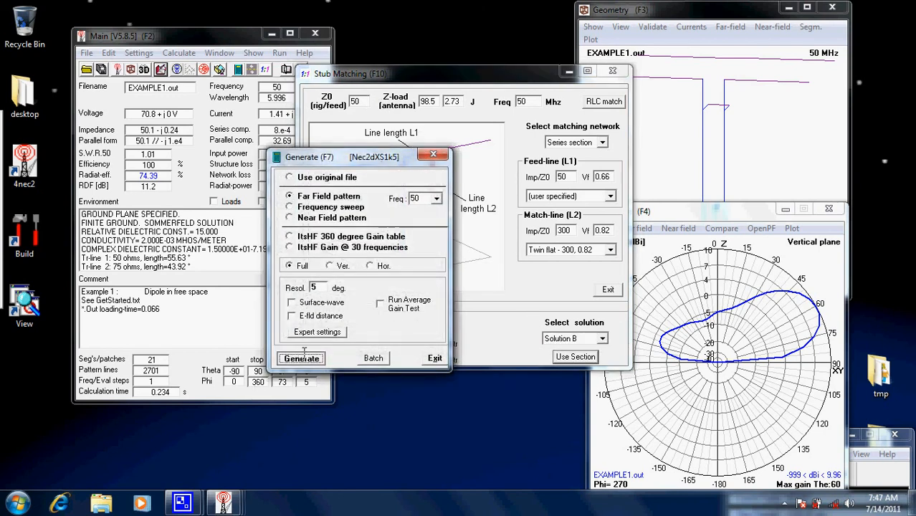
left_click(303, 355)
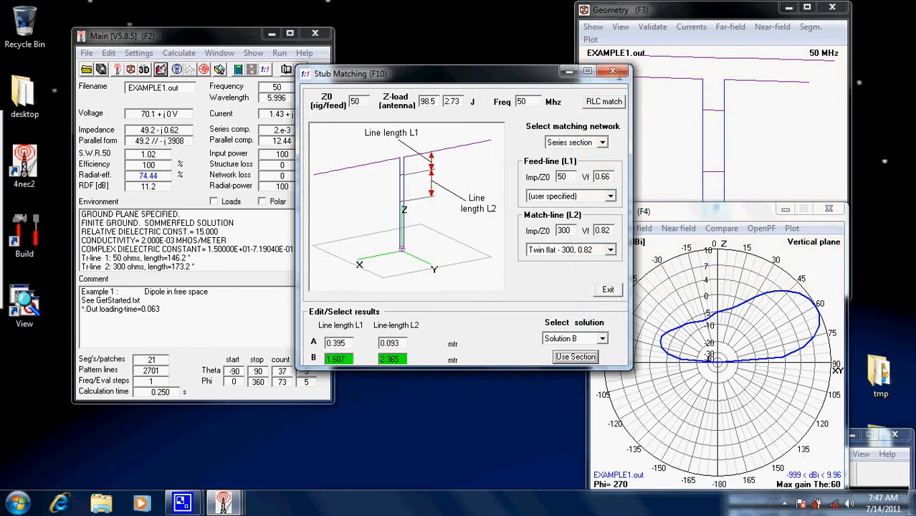
left_click(613, 71)
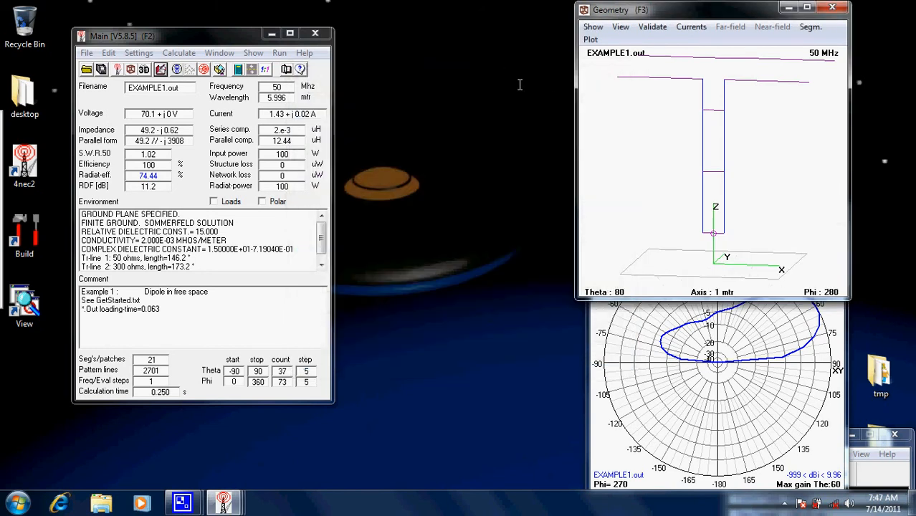
left_click(180, 50)
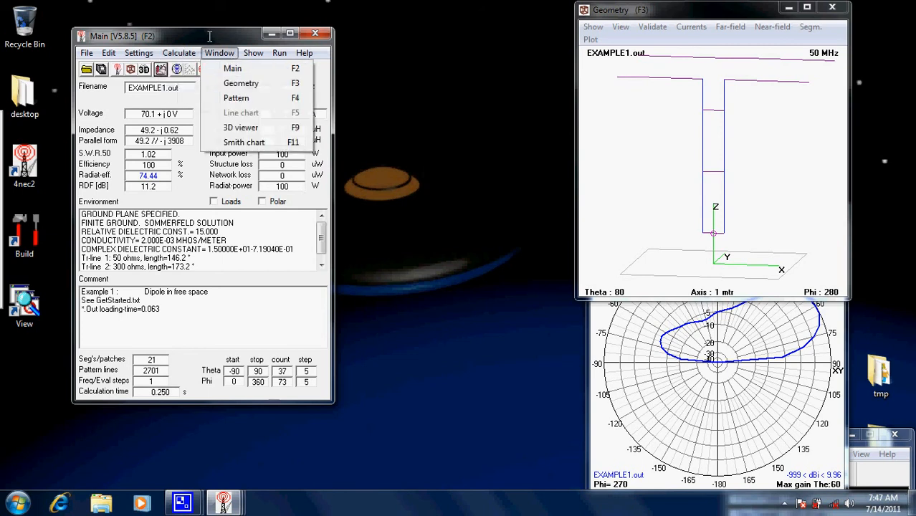
left_click(212, 35)
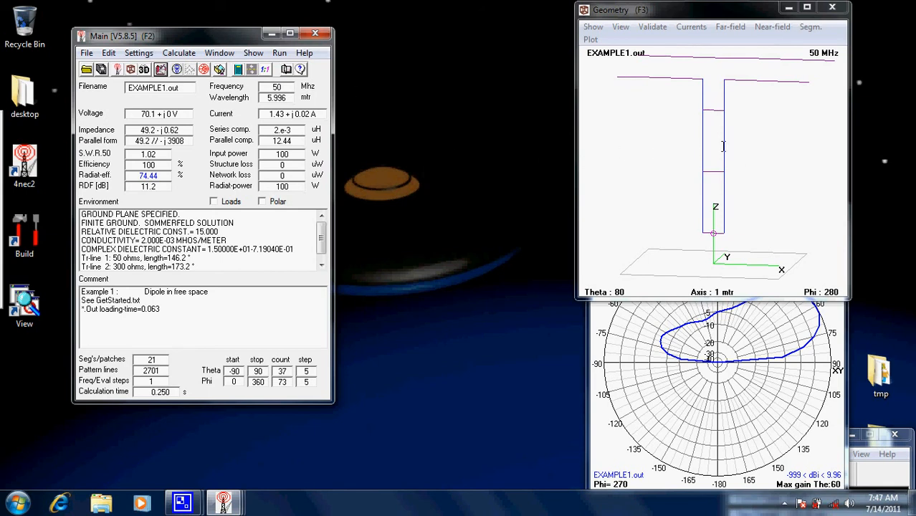
- Inspect the matched antenna structure from different angles in the geometry view and in the 3D viewer
mouse_move(729, 178)
left_mouse_down()
mouse_move(687, 186)
mouse_move(715, 174)
left_mouse_up()
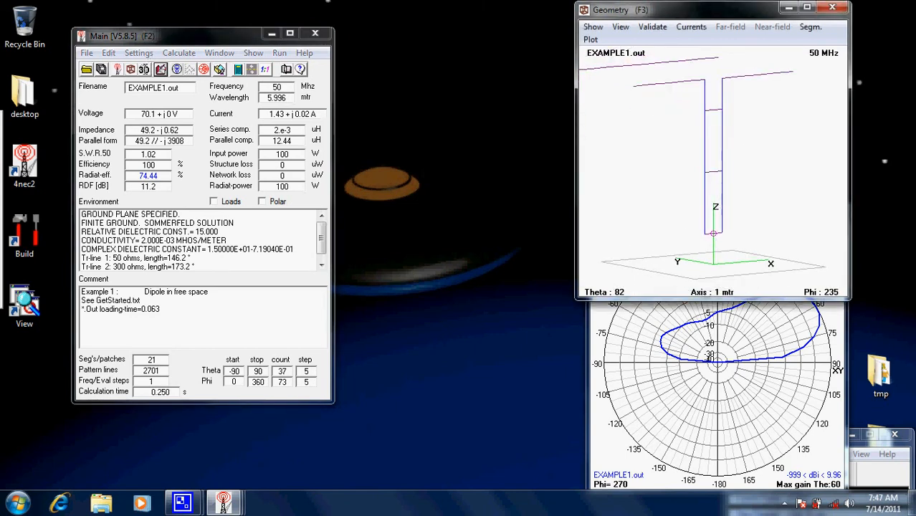
left_click(146, 68)
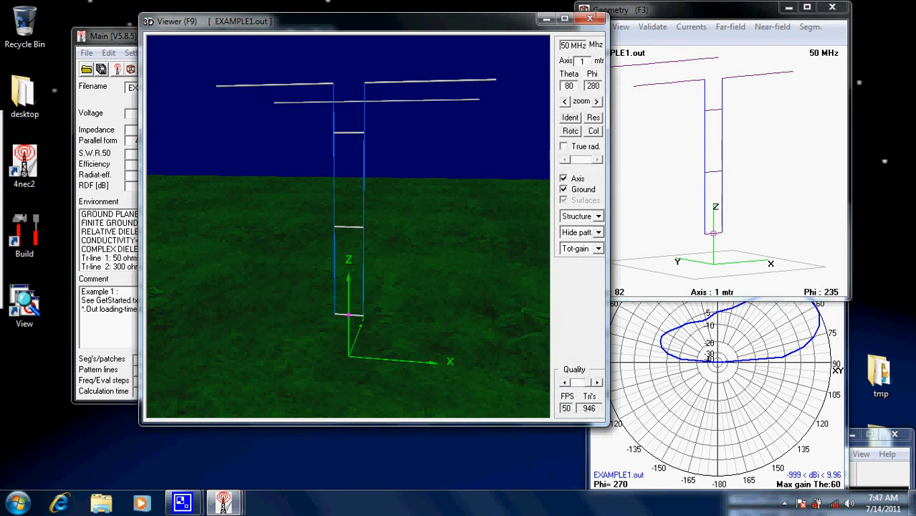
left_click(589, 18)
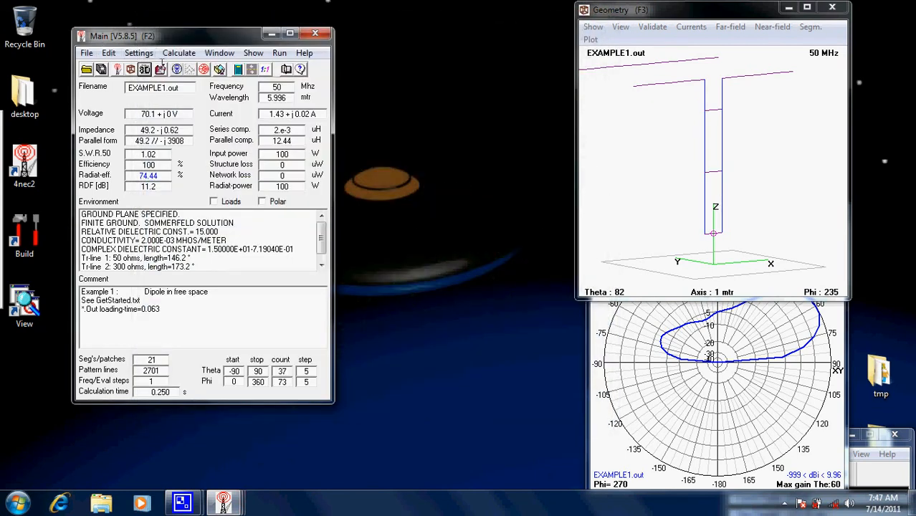
left_click(145, 69)
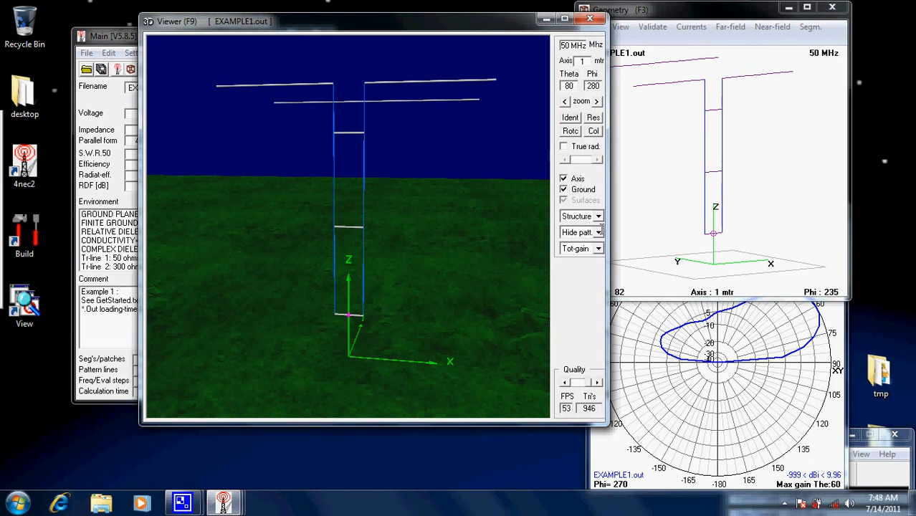
left_click_drag(403, 141, 442, 245)
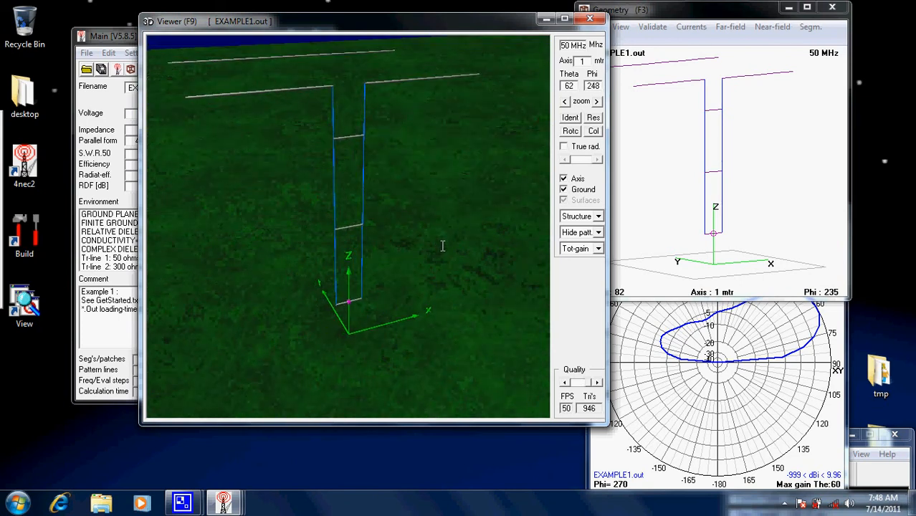
- Show the radiation pattern as Multi-color in the 3D viewer and examine it from all sides of the antenna
left_click(597, 234)
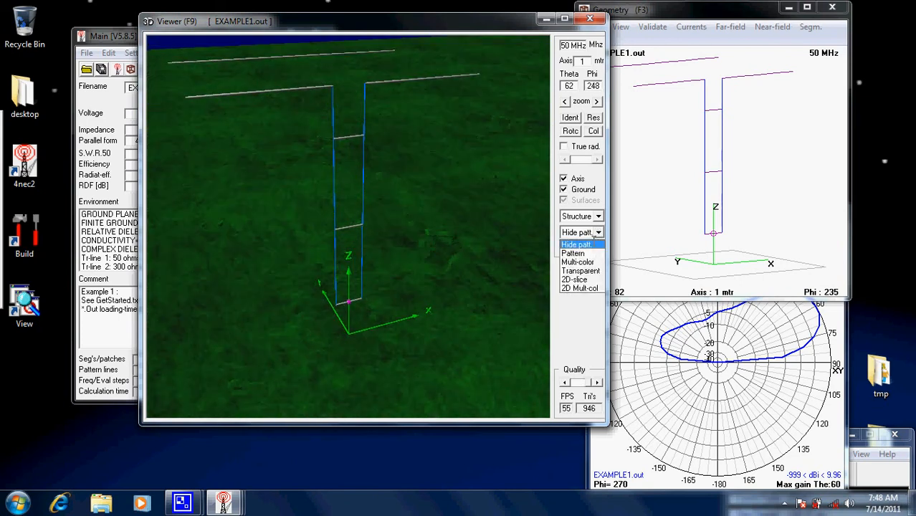
left_click(589, 246)
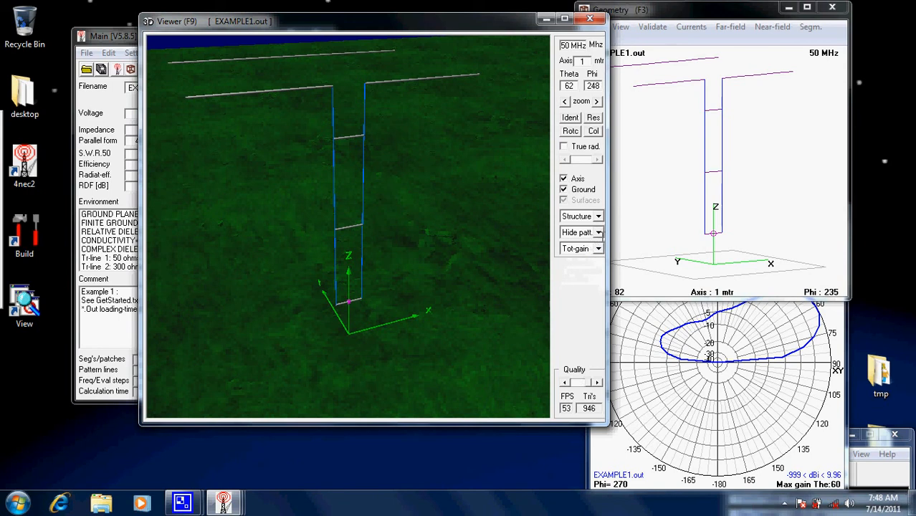
left_click(597, 234)
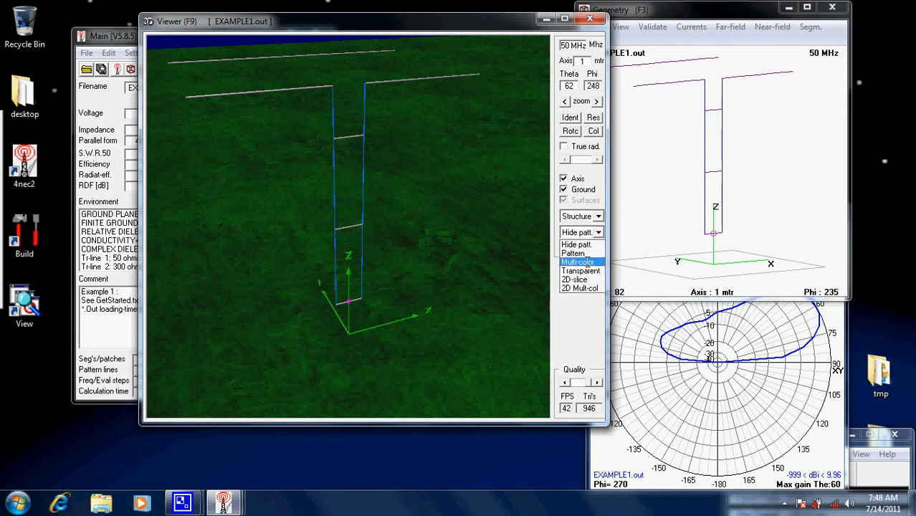
left_click(585, 261)
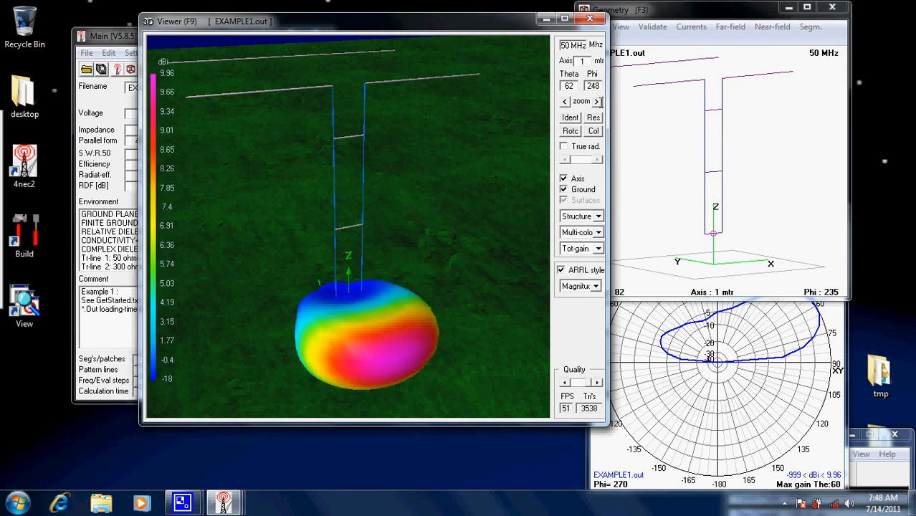
left_click(596, 101)
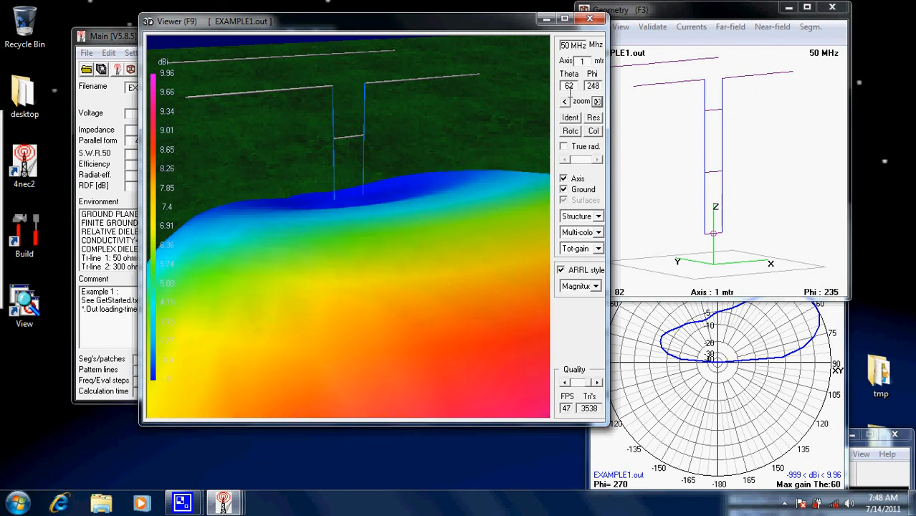
left_click(565, 101)
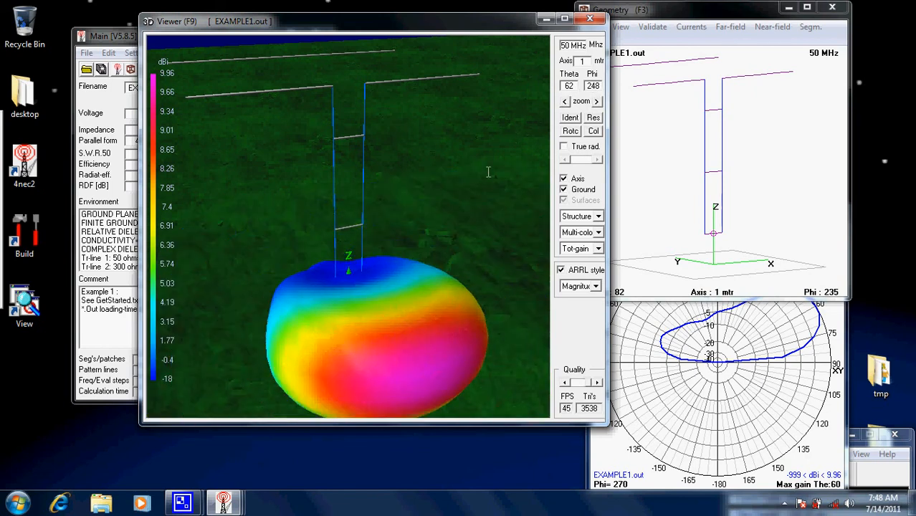
left_click_drag(488, 172, 222, 159)
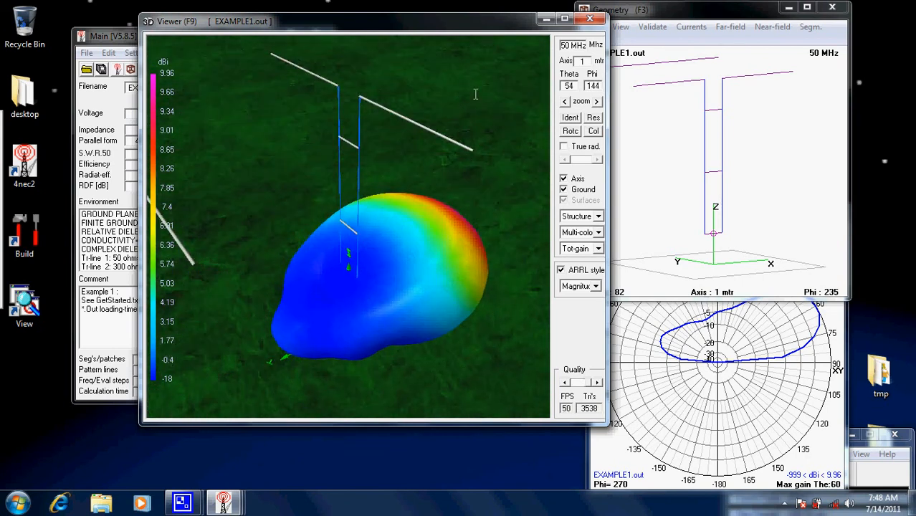
left_click_drag(514, 91, 439, 152)
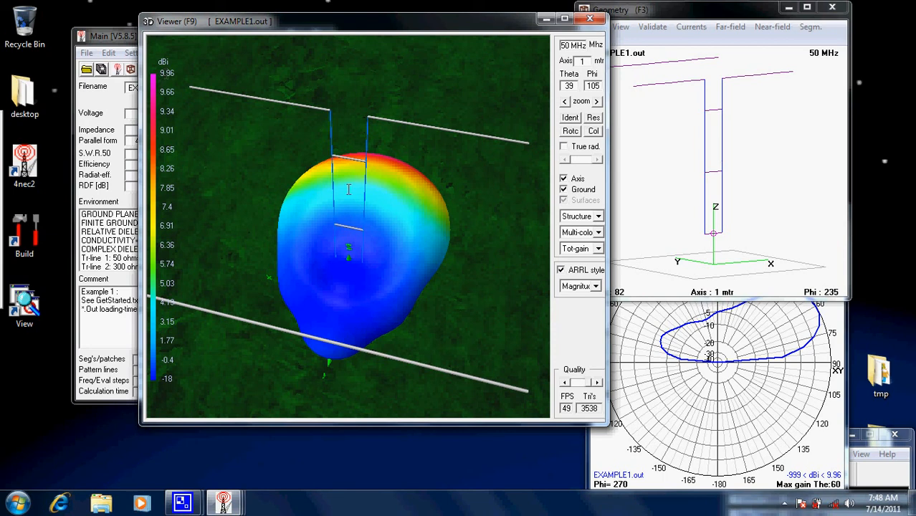
left_click_drag(484, 205, 280, 212)
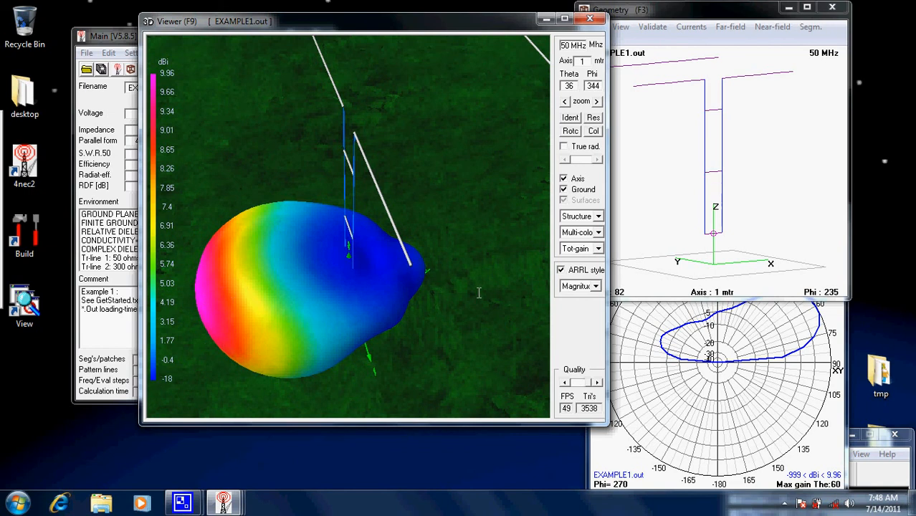
- Show the radiation pattern as Transparent and view it from a lower angle
left_click(595, 232)
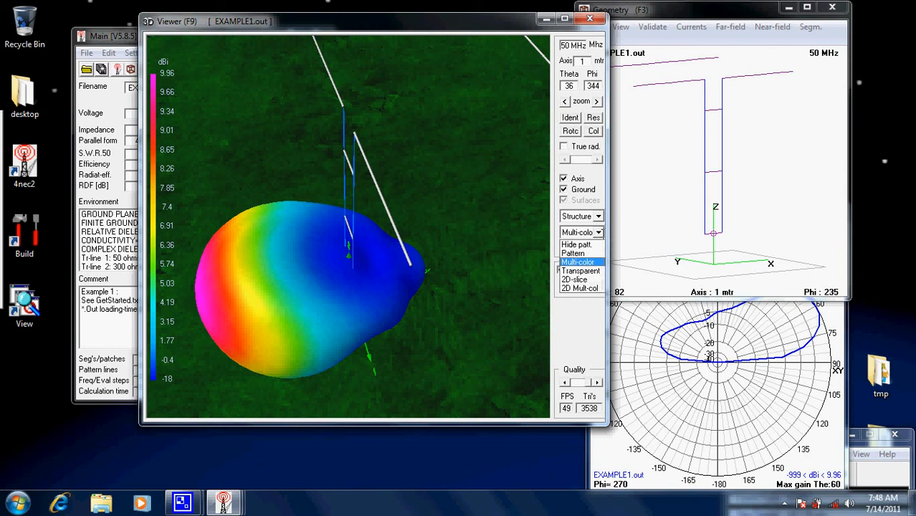
left_click(586, 269)
left_click_drag(455, 292, 423, 229)
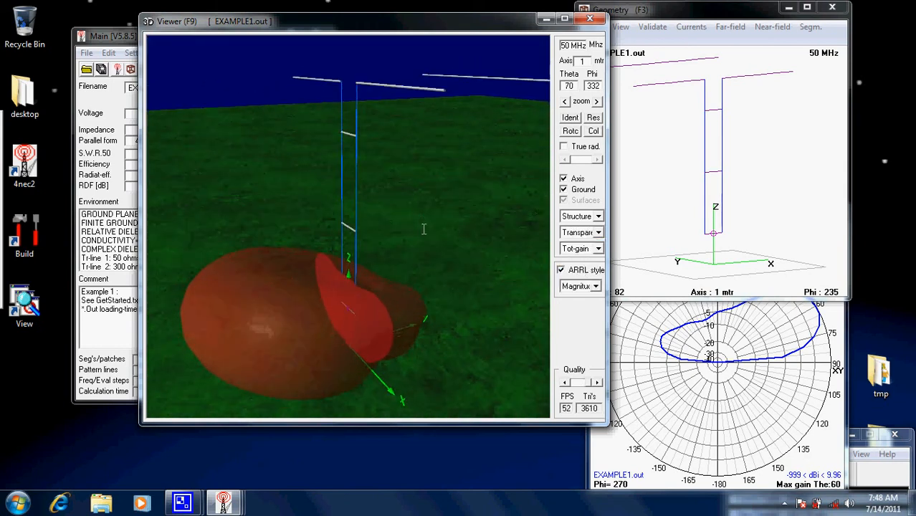
- Display the radiation pattern as a 2D-slice and as 2D Mult-col, viewing the slice edge-on
left_click(598, 234)
left_click(584, 278)
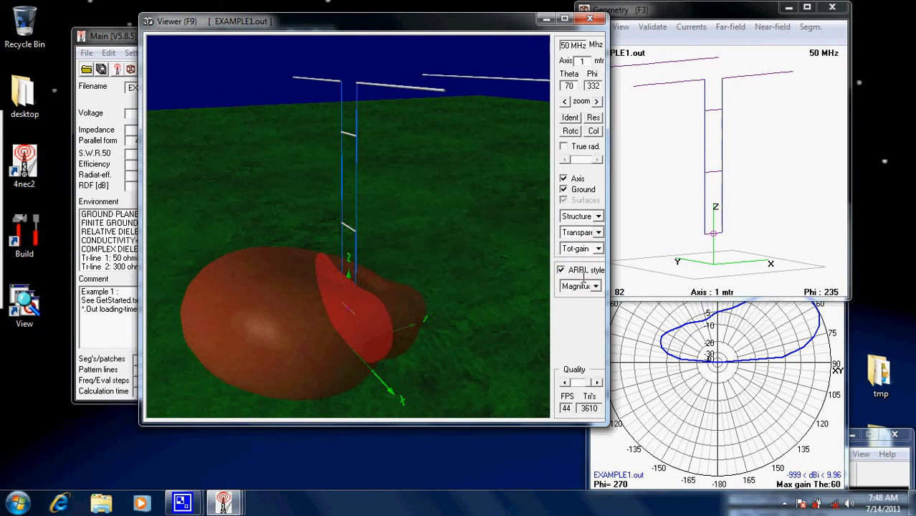
left_click(598, 233)
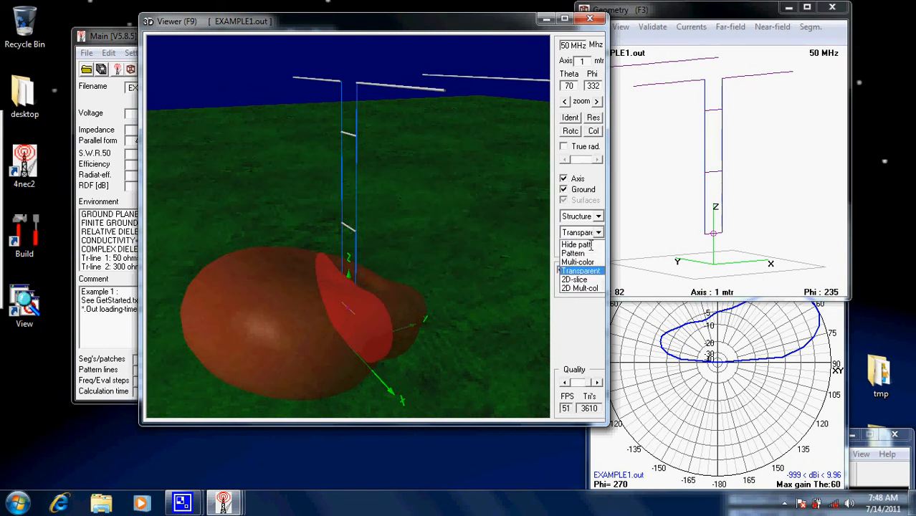
left_click(585, 279)
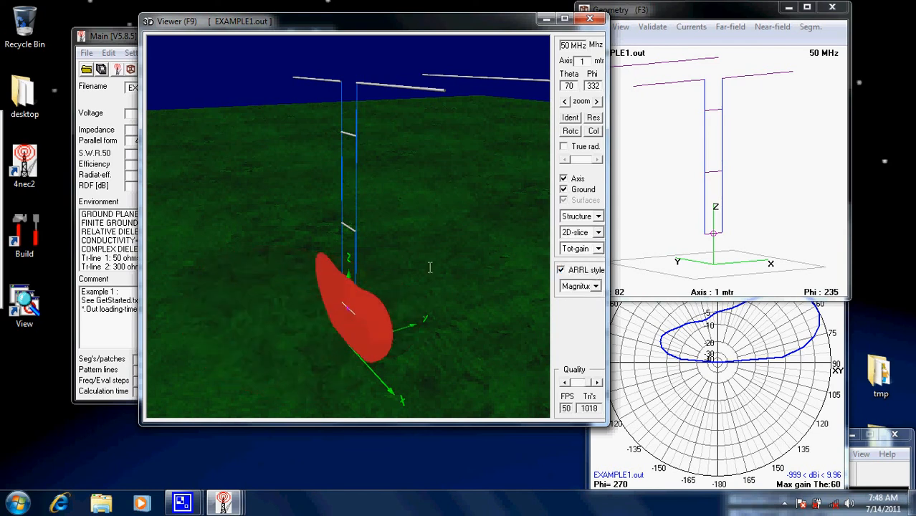
left_click(598, 233)
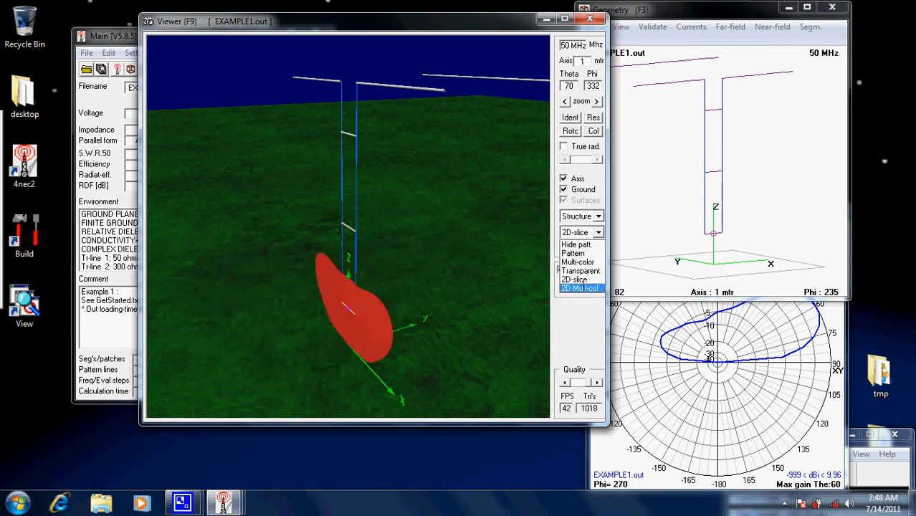
left_click(582, 289)
left_click_drag(419, 274, 450, 225)
- Return the pattern to Multi-color, examine it in the full-screen 3D viewer and close the viewer
left_click(591, 232)
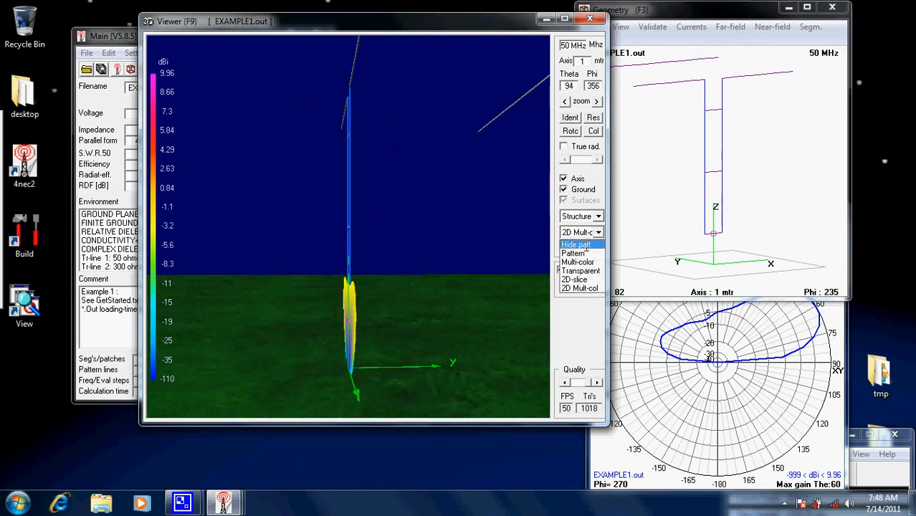
left_click(581, 261)
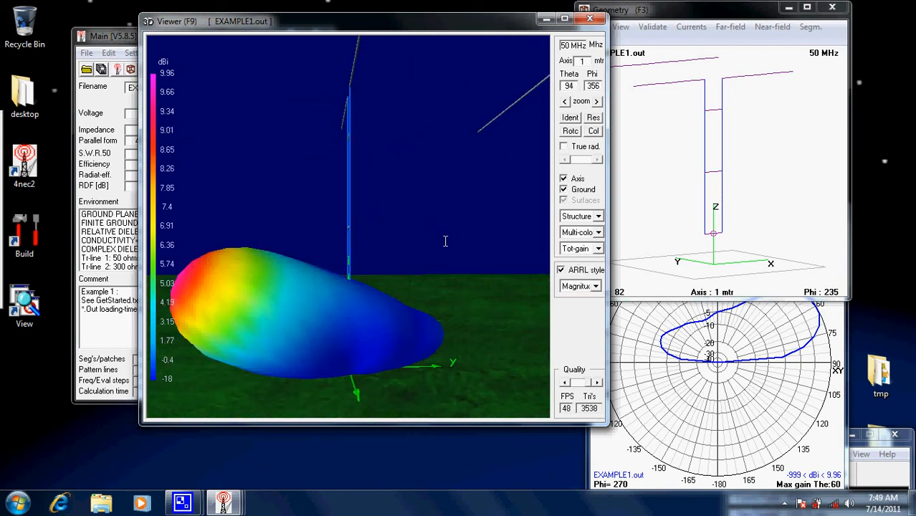
mouse_move(450, 251)
left_mouse_down()
mouse_move(433, 221)
mouse_move(447, 245)
left_mouse_up()
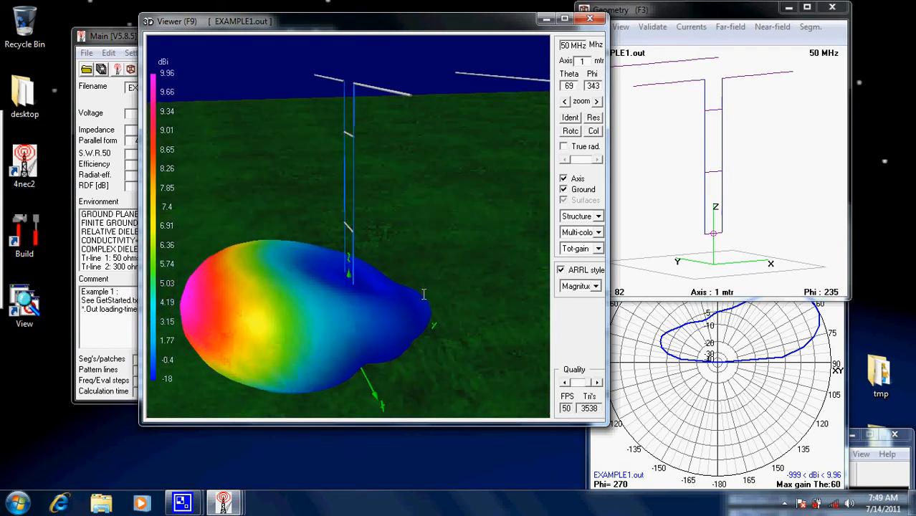
left_click(565, 19)
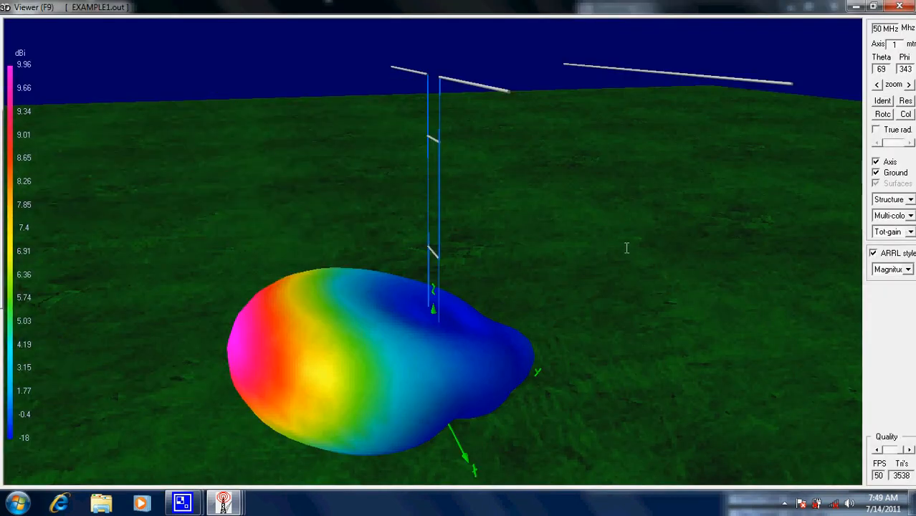
left_click_drag(626, 250, 632, 272)
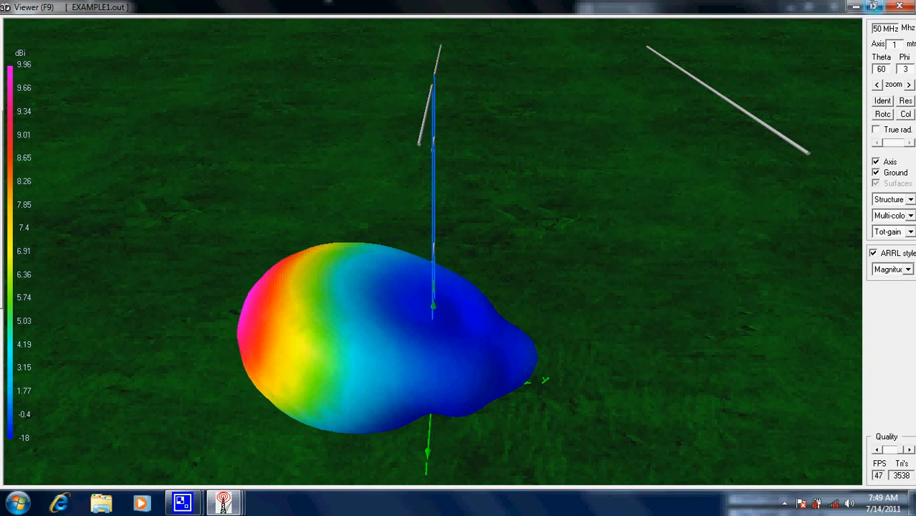
left_click(874, 6)
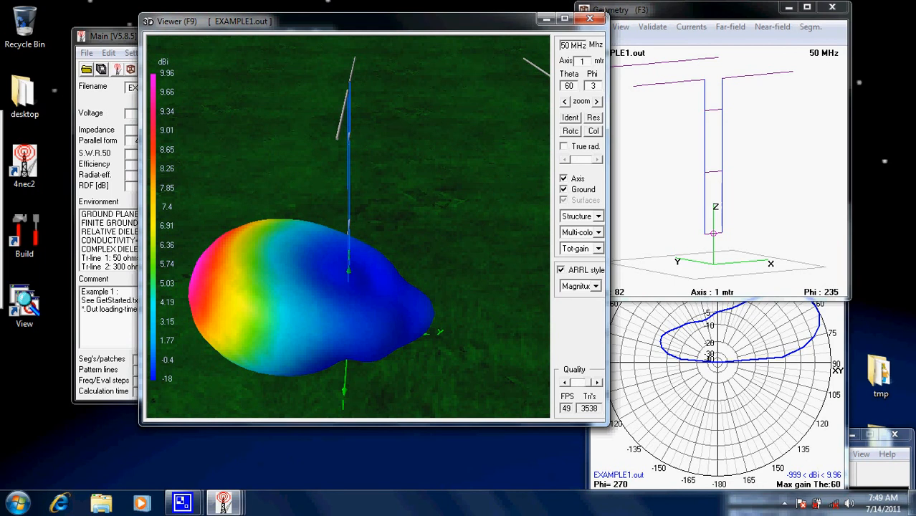
left_click(589, 18)
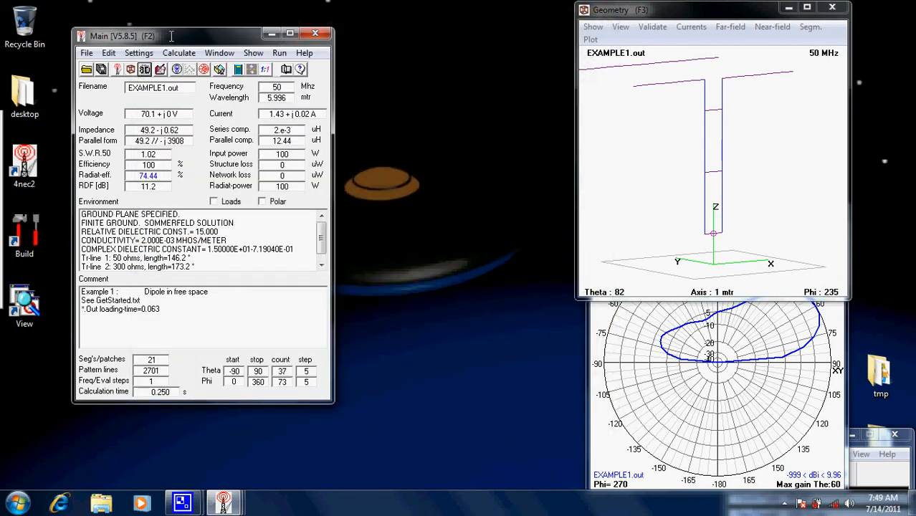